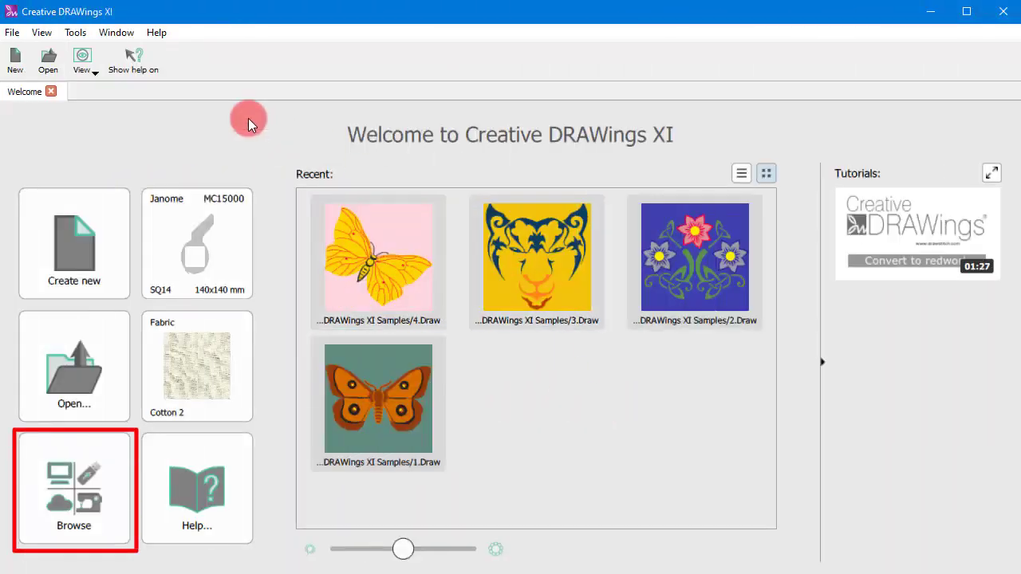
Open the design file Browser from the Window menu
click(117, 32)
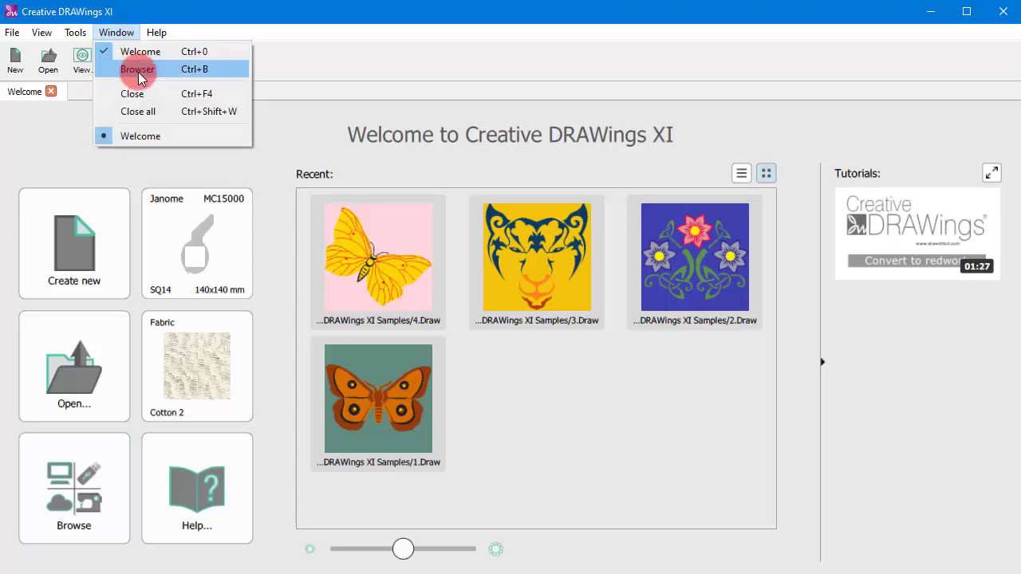
click(137, 69)
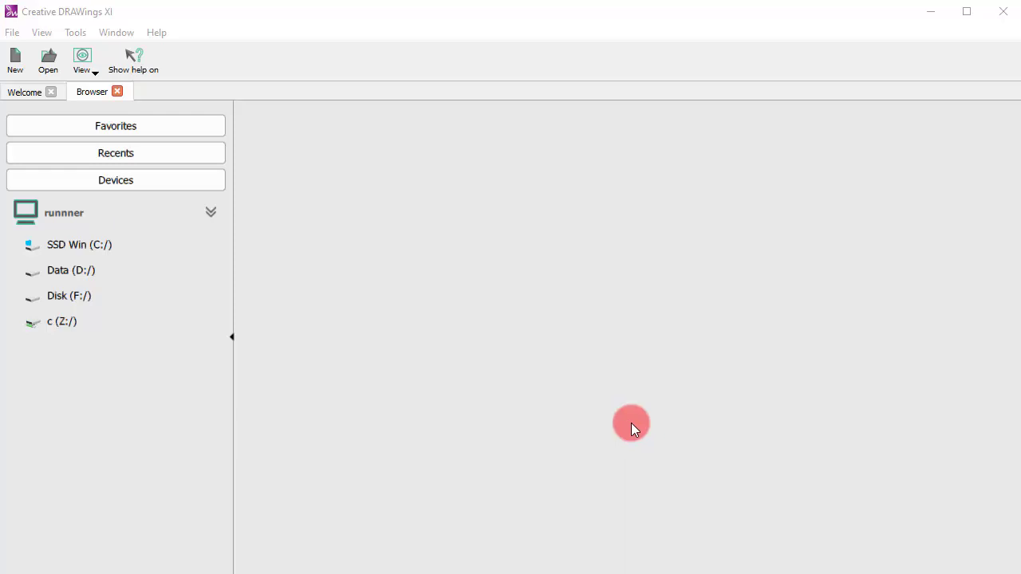
Browse Disk (F:) > My Designs > Imported > Package 10 to list its 479 designs
click(75, 296)
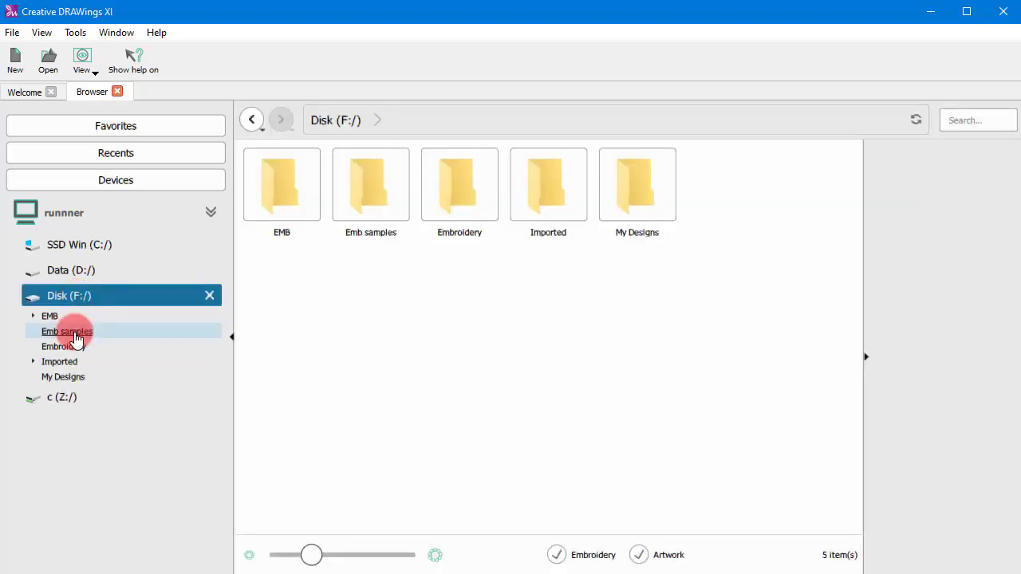
click(75, 378)
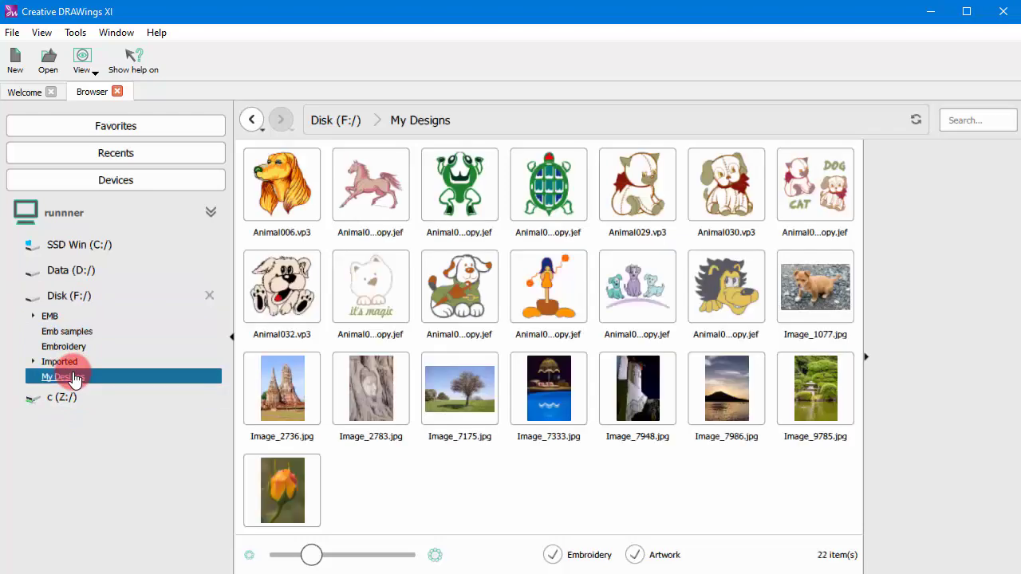
click(68, 361)
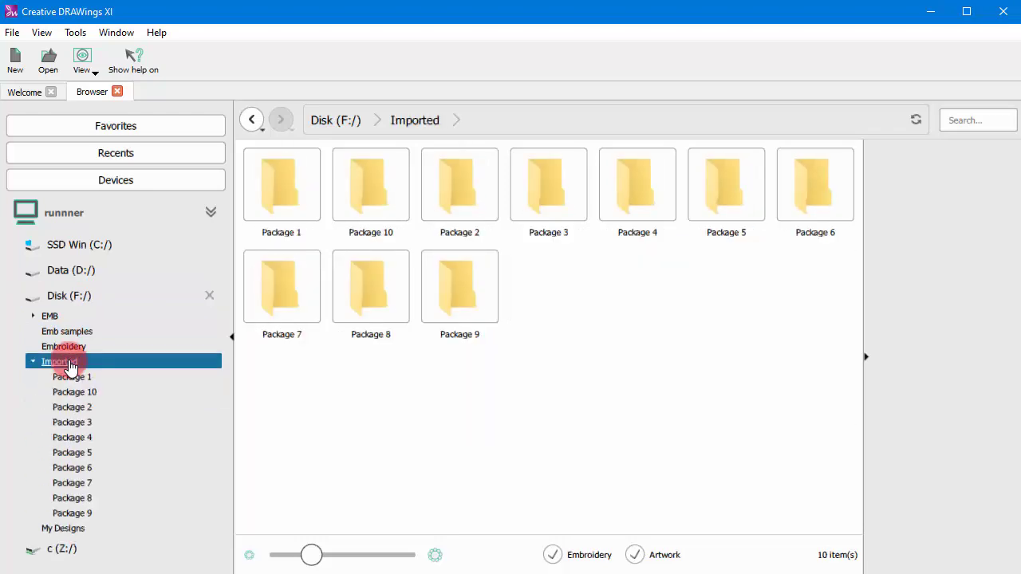
click(83, 392)
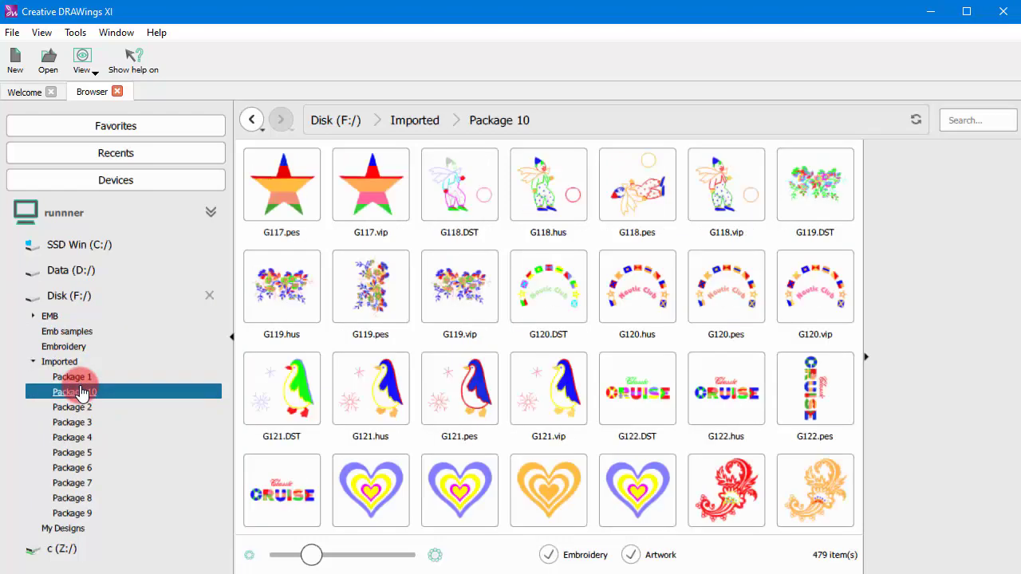
Filter My Designs to embroidery only and preview Animal006.vp3
click(69, 529)
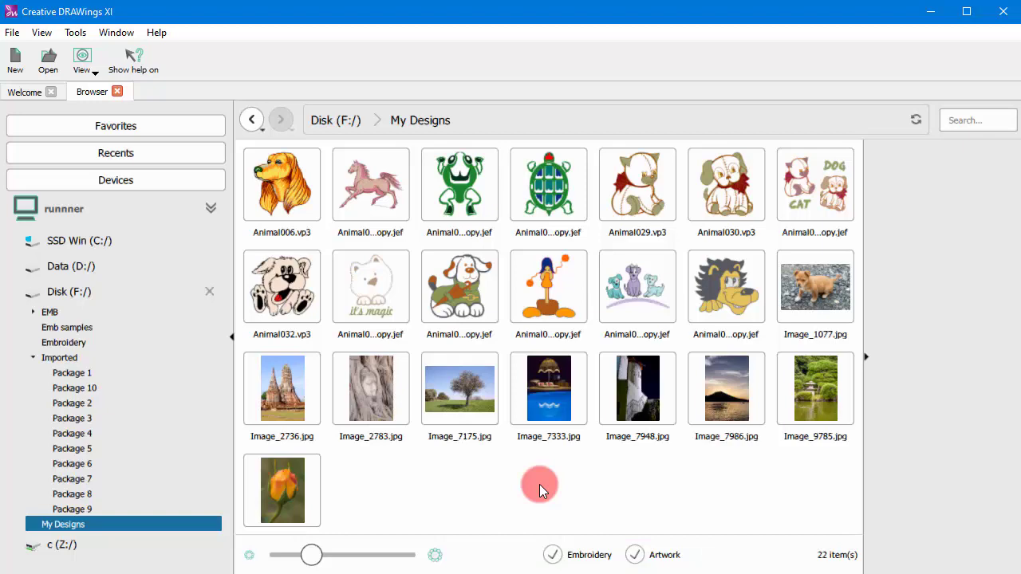
click(552, 555)
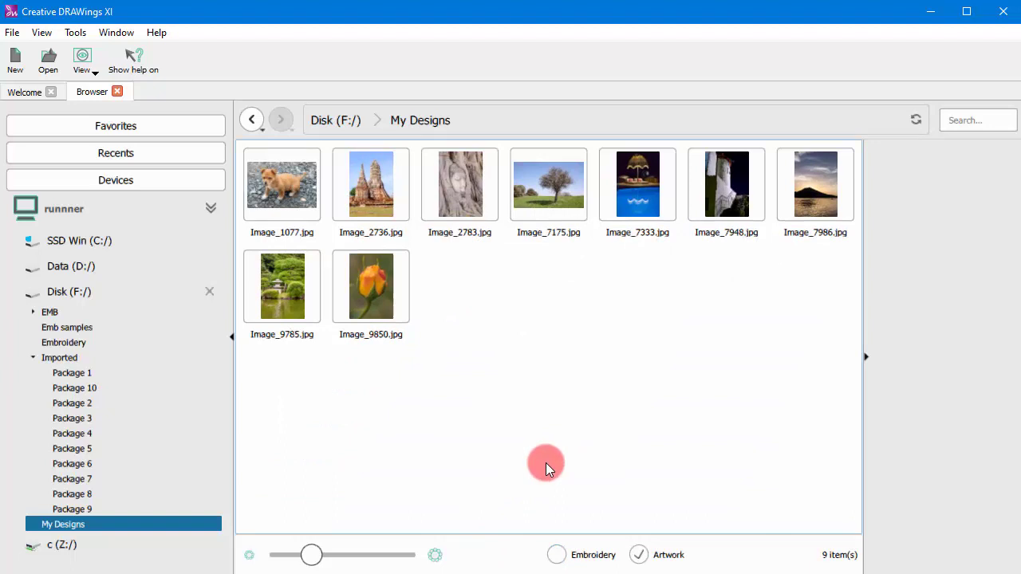
click(654, 557)
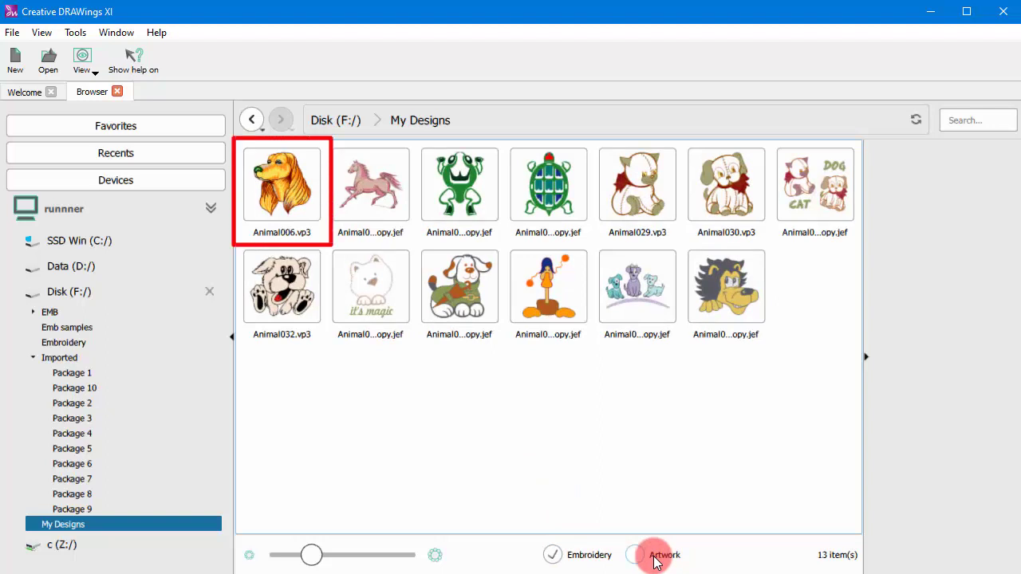
click(277, 198)
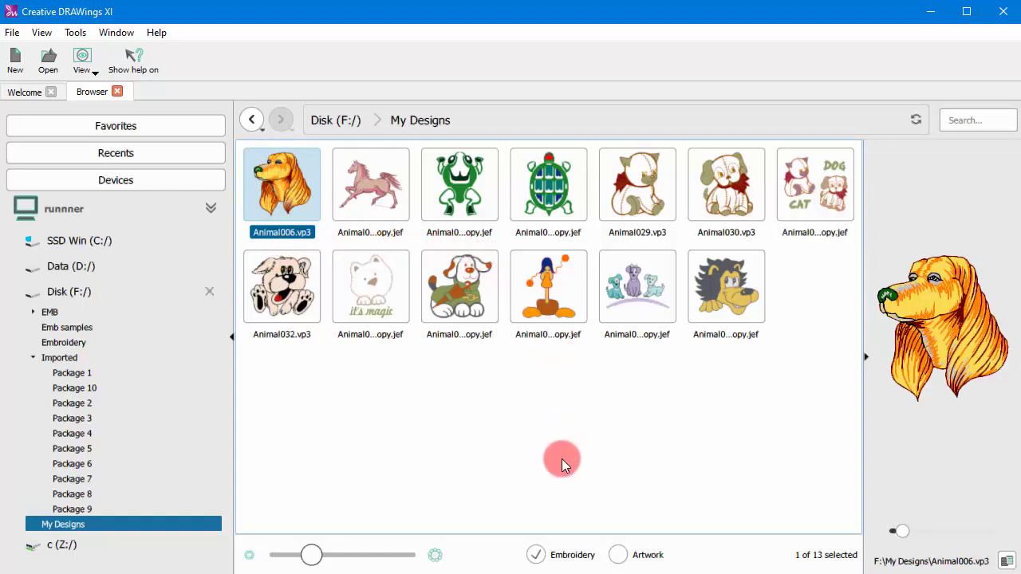
Open Animal006.vp3 as design [New 1], zoom in, and return to the Browser
double_click(277, 194)
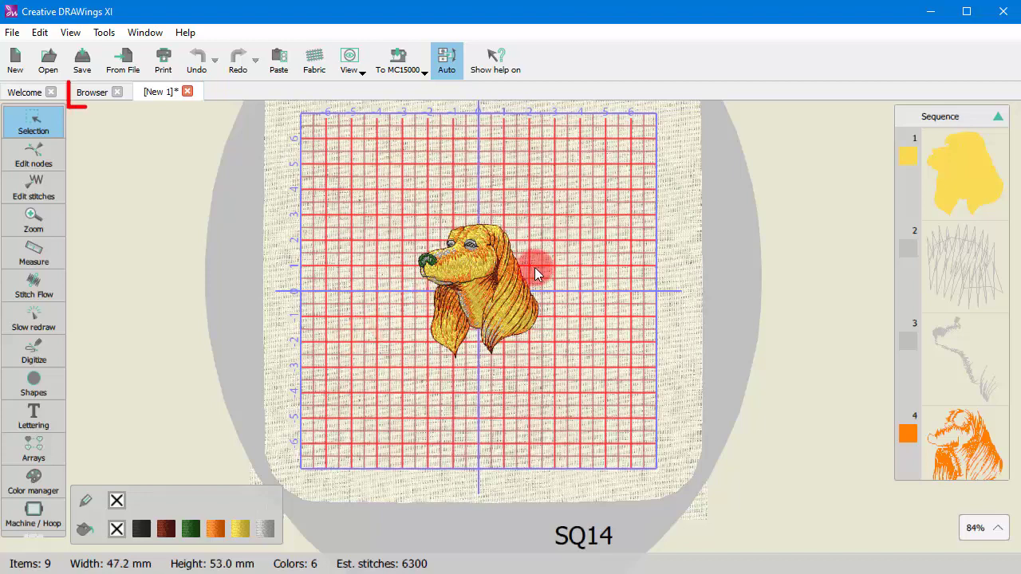
scroll(533, 264, up, 3)
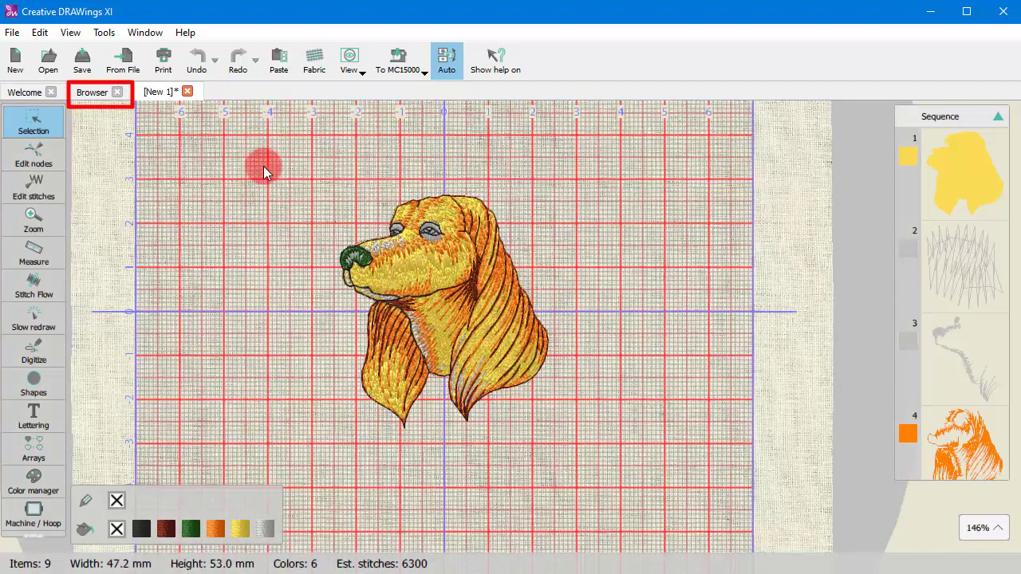
click(91, 93)
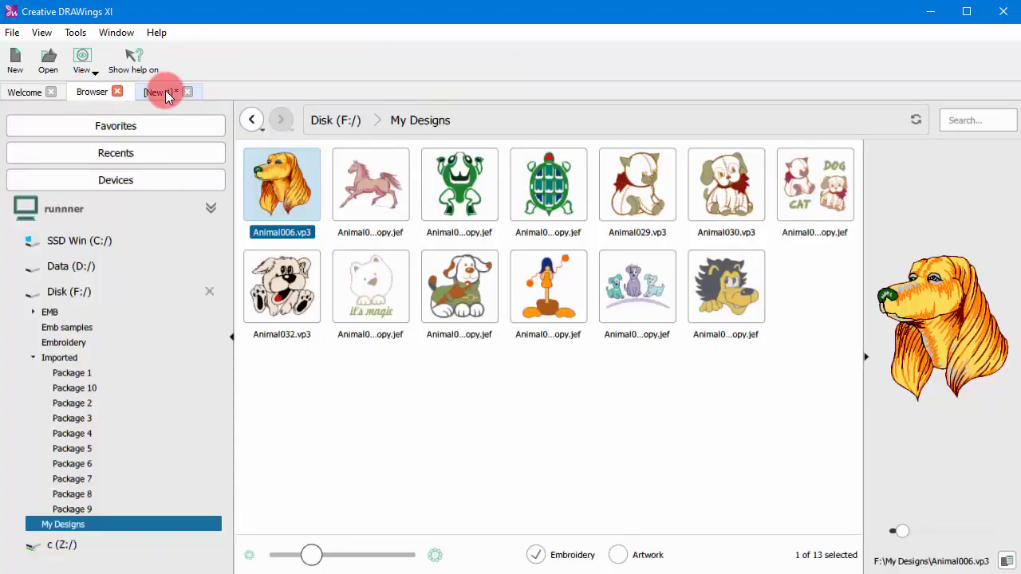
Widen the Browser's preview pane, then collapse and reopen it
click(167, 93)
click(107, 93)
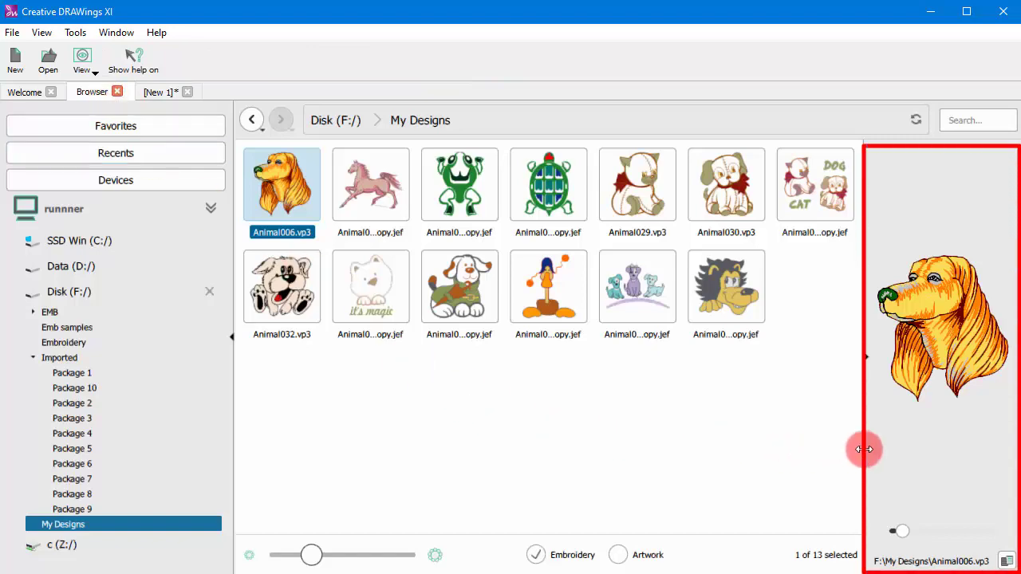
mouse_move(863, 447)
mouse_down()
mouse_move(750, 453)
mouse_move(864, 462)
mouse_move(808, 461)
mouse_move(830, 461)
mouse_up()
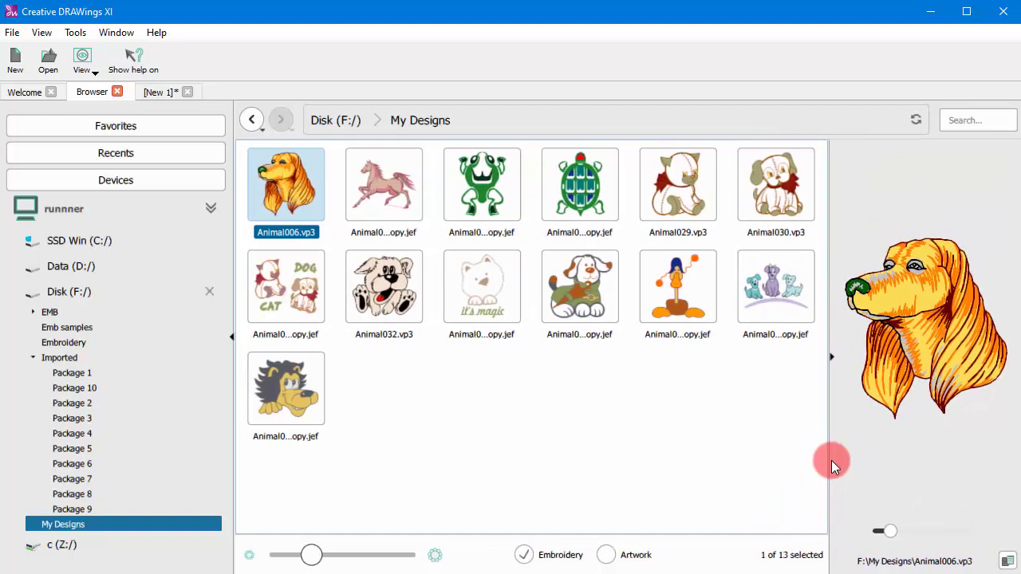
click(832, 359)
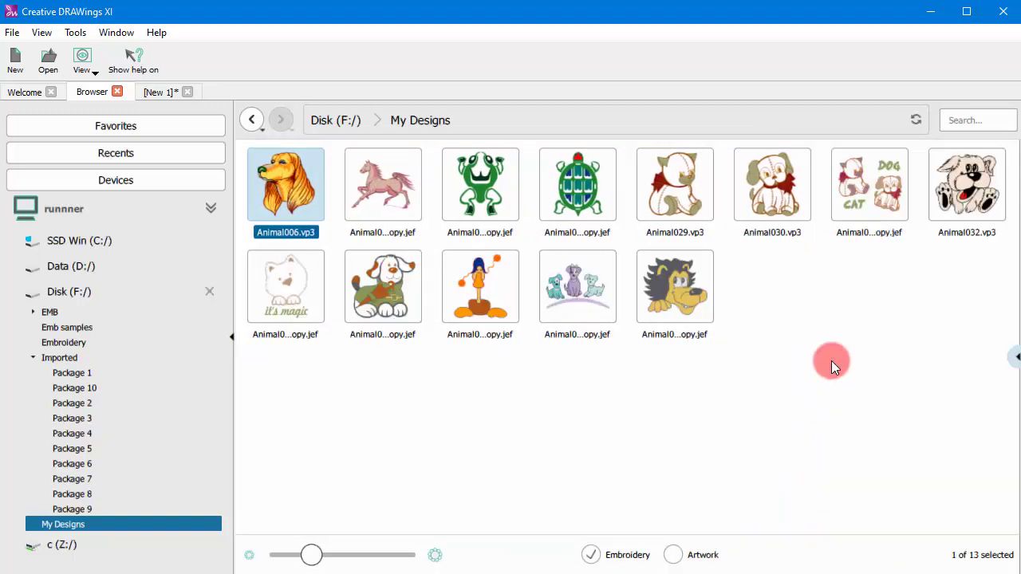
click(1018, 361)
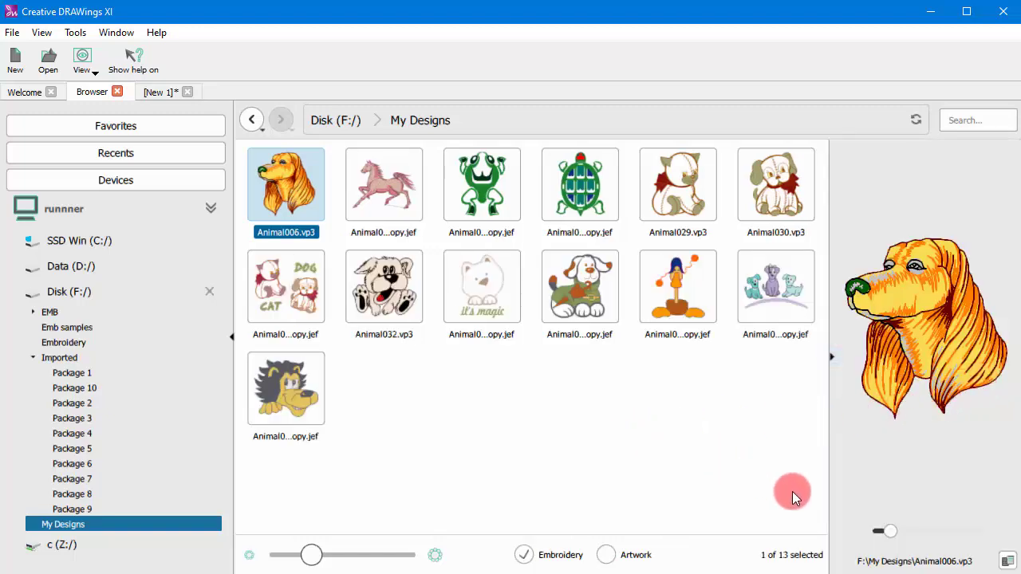
Shrink the dog preview, narrow the preview pane, and enlarge the design thumbnails
mouse_move(892, 527)
mouse_down()
mouse_move(930, 530)
mouse_move(879, 517)
mouse_up()
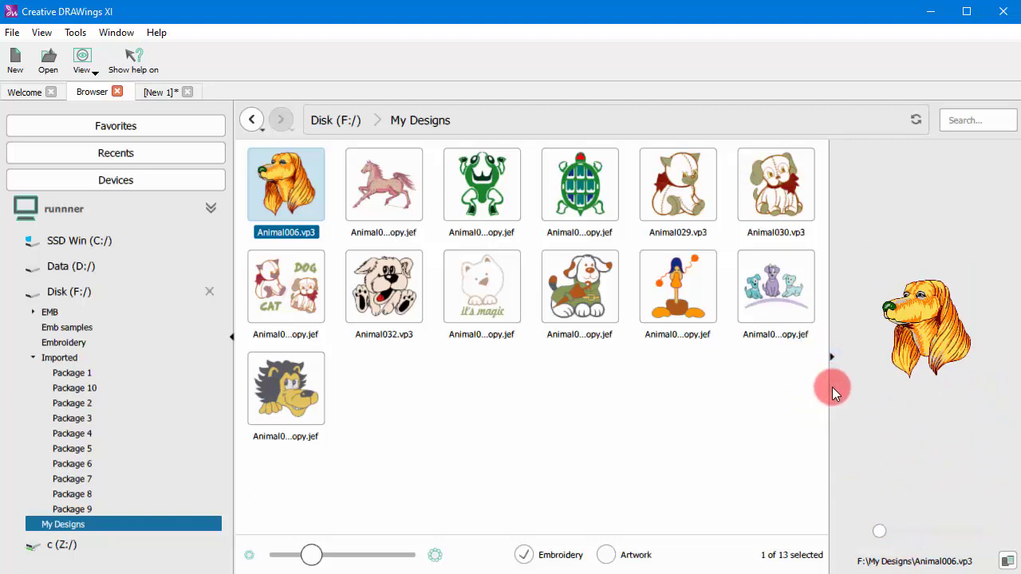
drag(829, 404, 860, 409)
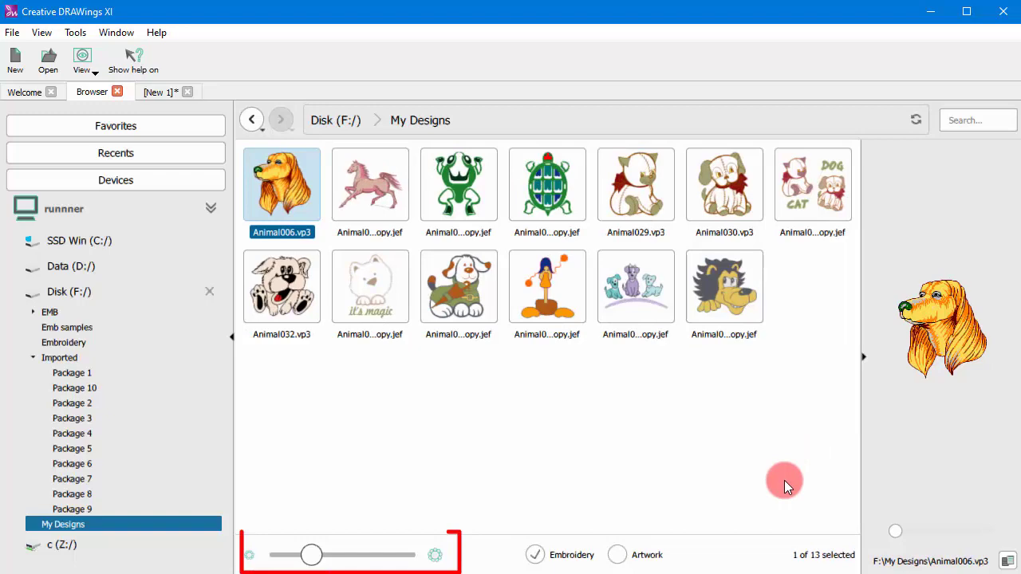
drag(312, 555, 333, 562)
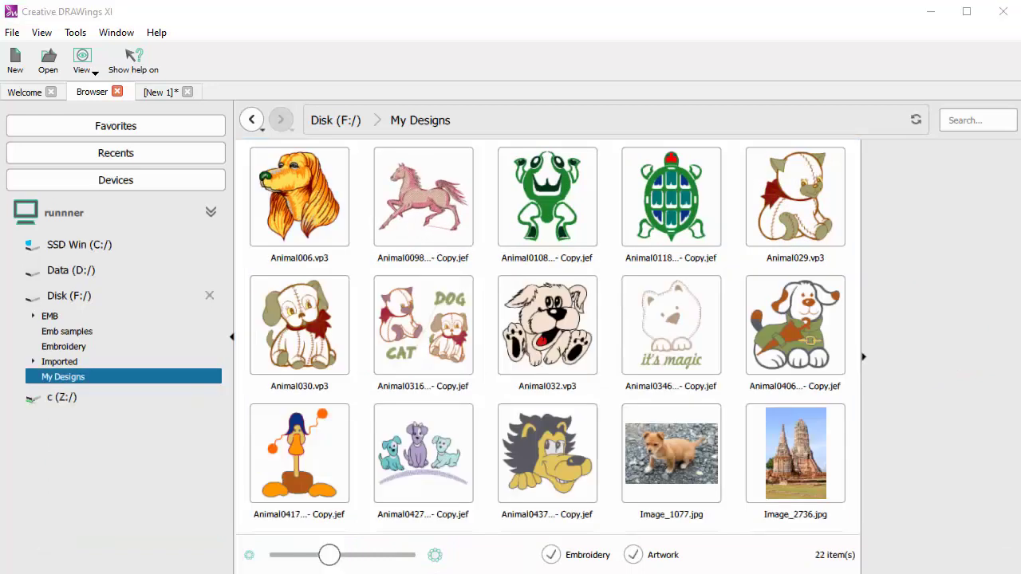
Switch the sidebar to Devices and open Imported on Disk (F:/), showing Package 1–10
click(928, 458)
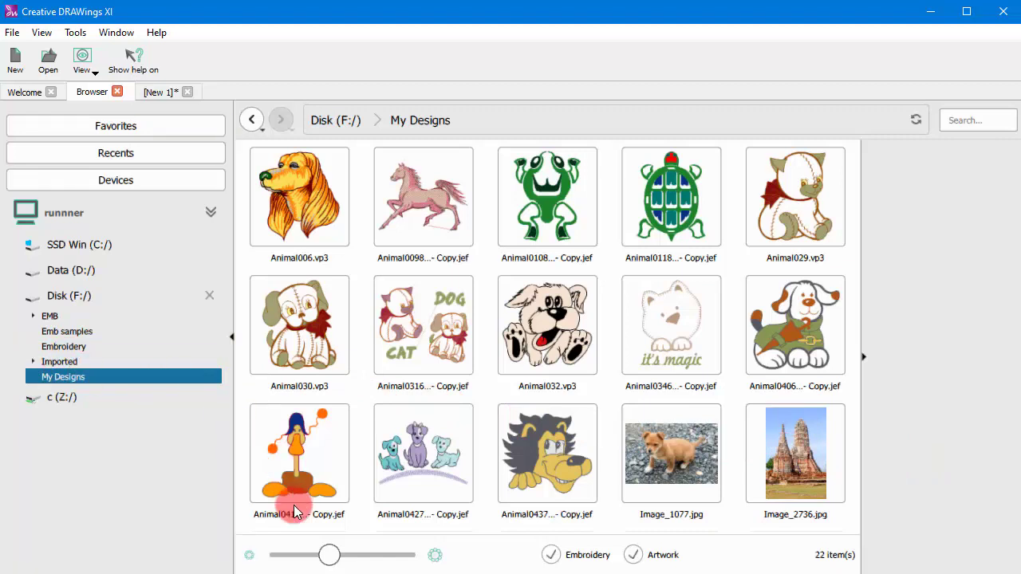
click(145, 128)
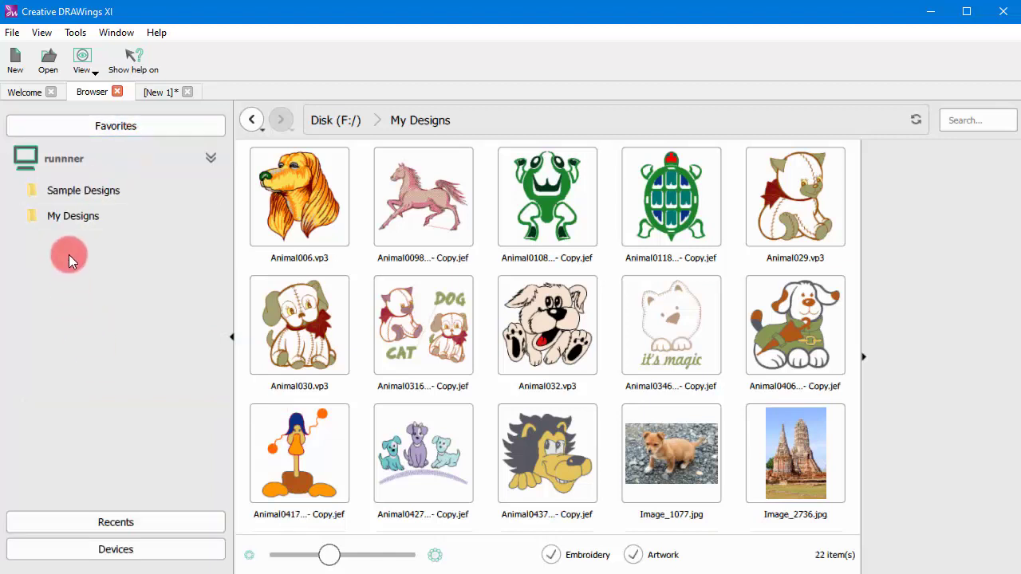
click(73, 216)
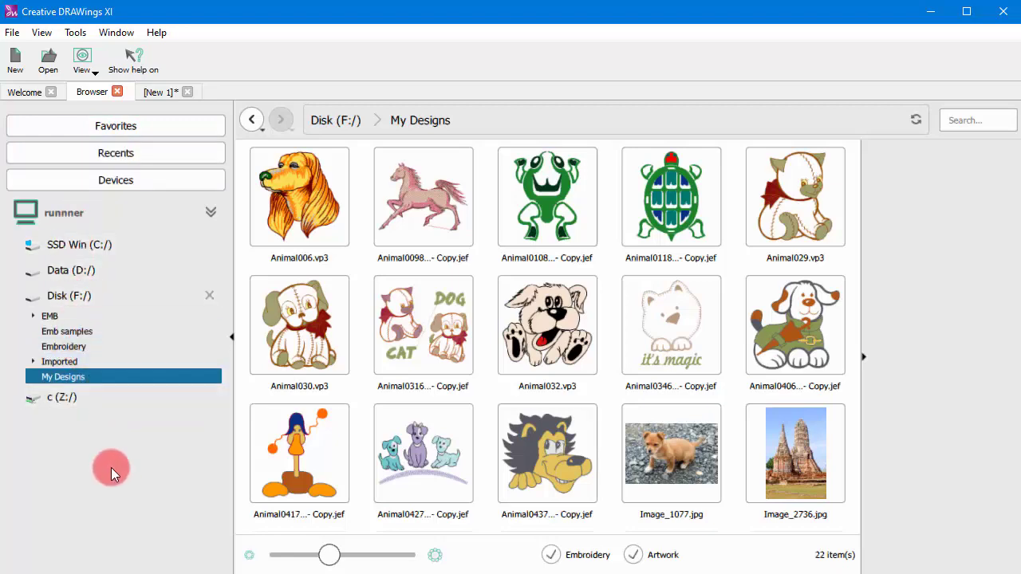
click(68, 364)
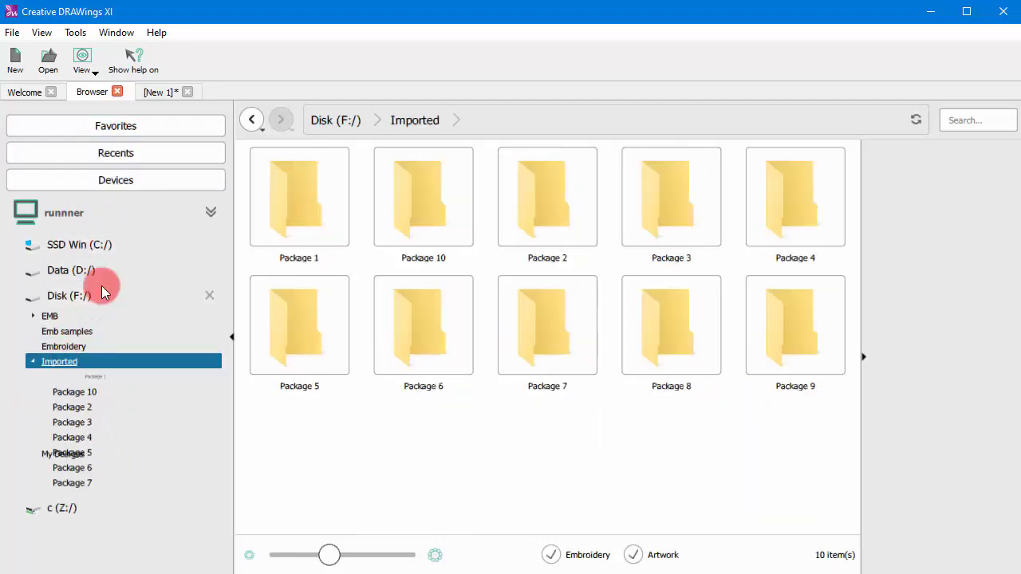
click(129, 130)
Add Package 10 to favorites and collapse the Imported folder
click(80, 217)
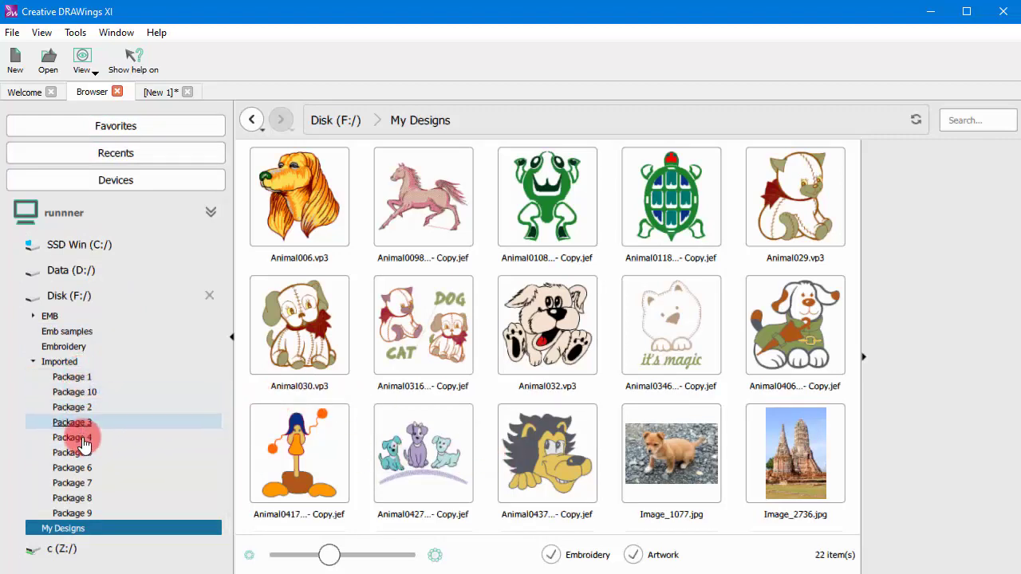
right_click(81, 397)
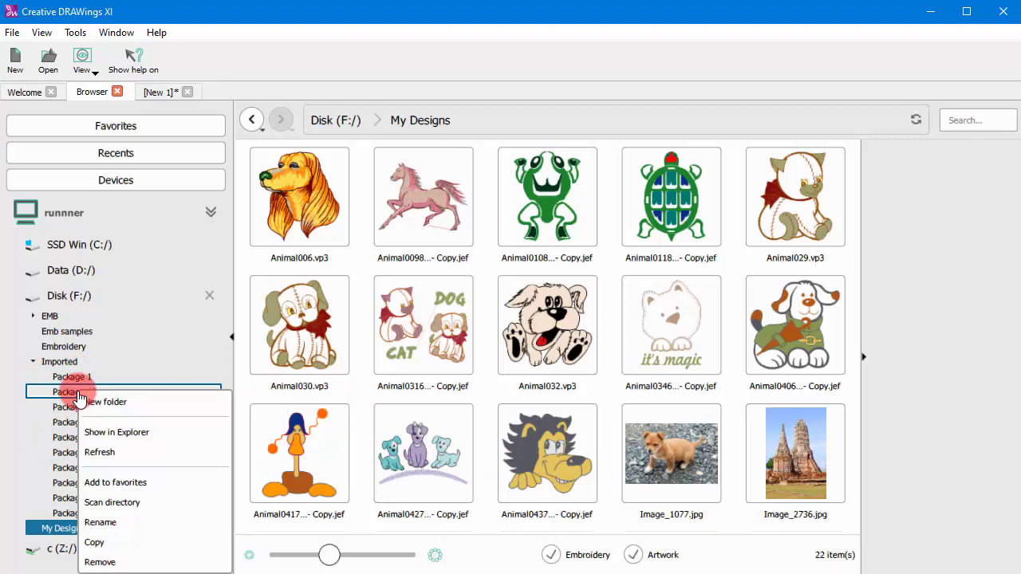
click(111, 483)
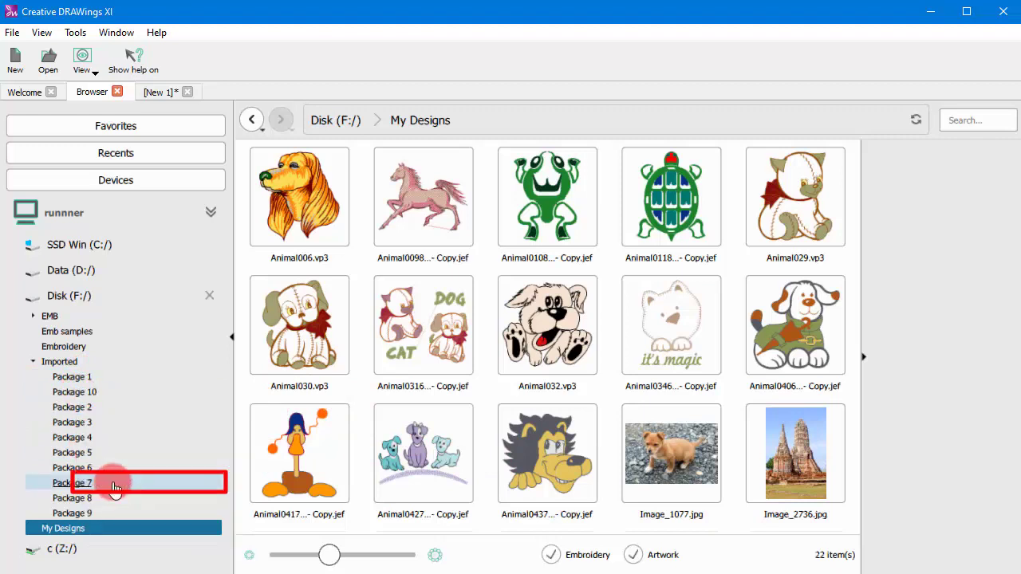
click(32, 360)
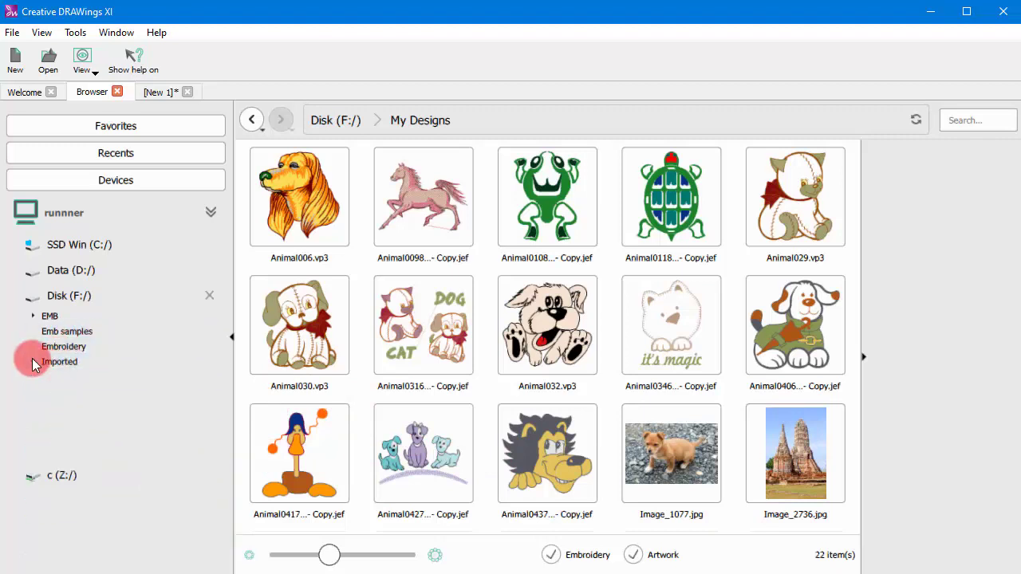
right_click(60, 341)
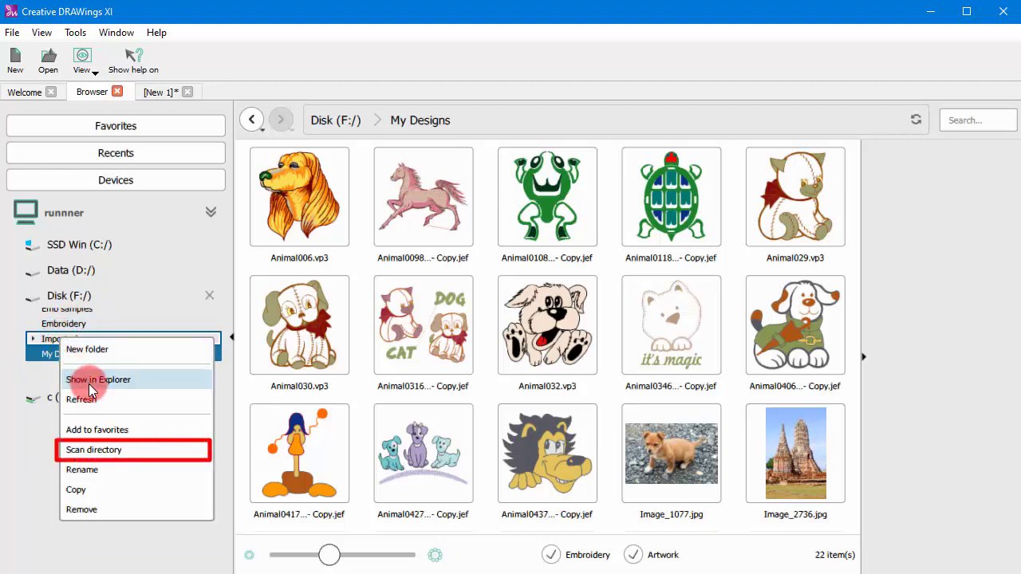
Scan F:\Imported for design folders, untick all found folders, and close the results
click(95, 452)
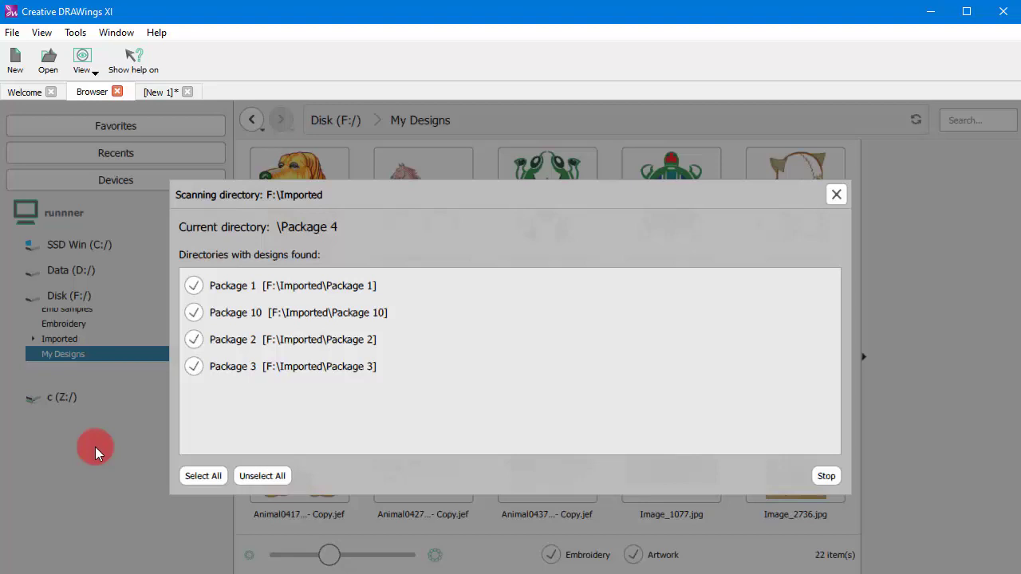
scroll(475, 391, down, 2)
scroll(475, 391, up, 2)
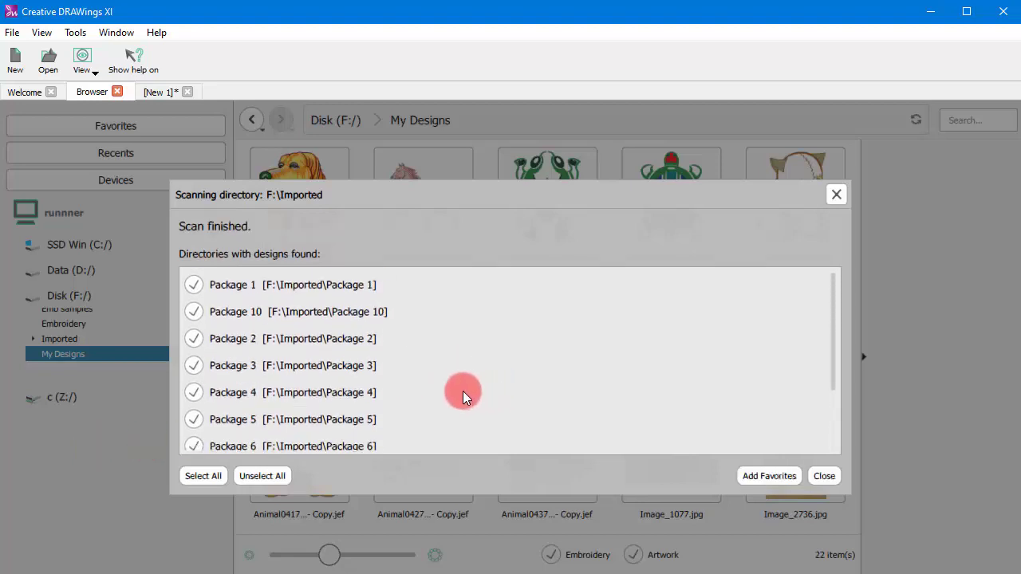
click(249, 476)
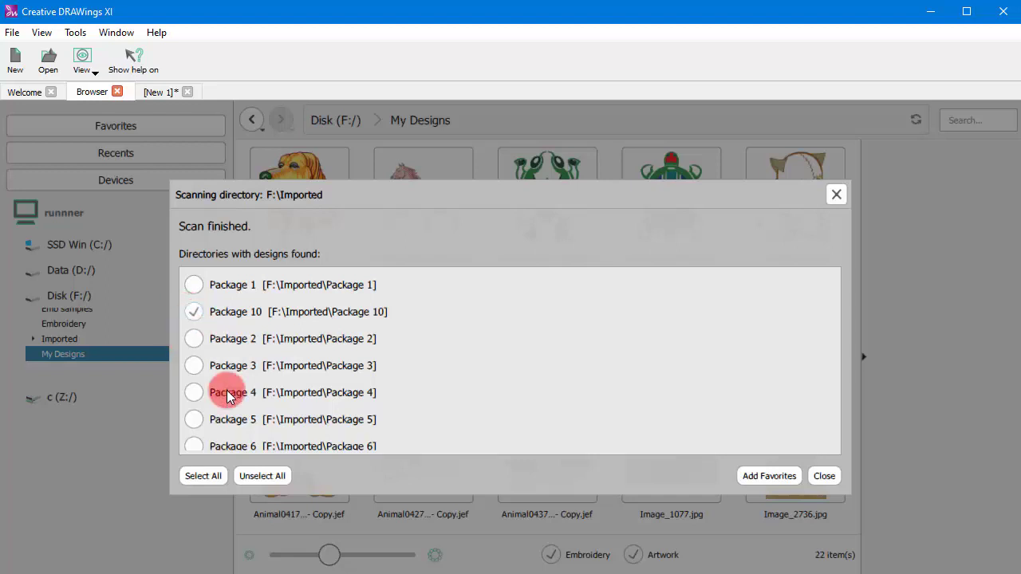
click(812, 481)
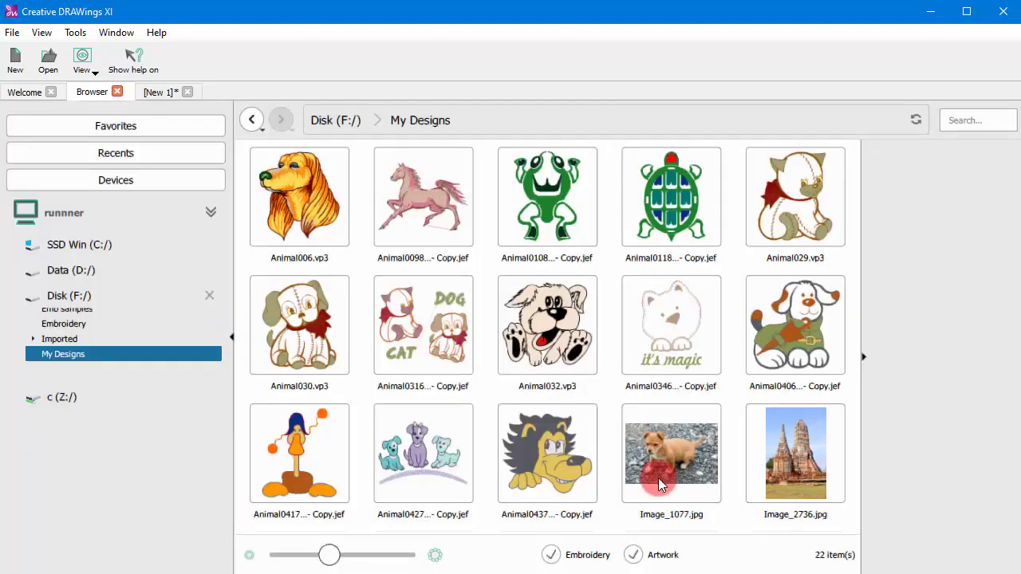
Scan the whole F: drive for design folders, close the results, and show Favorites
right_click(73, 295)
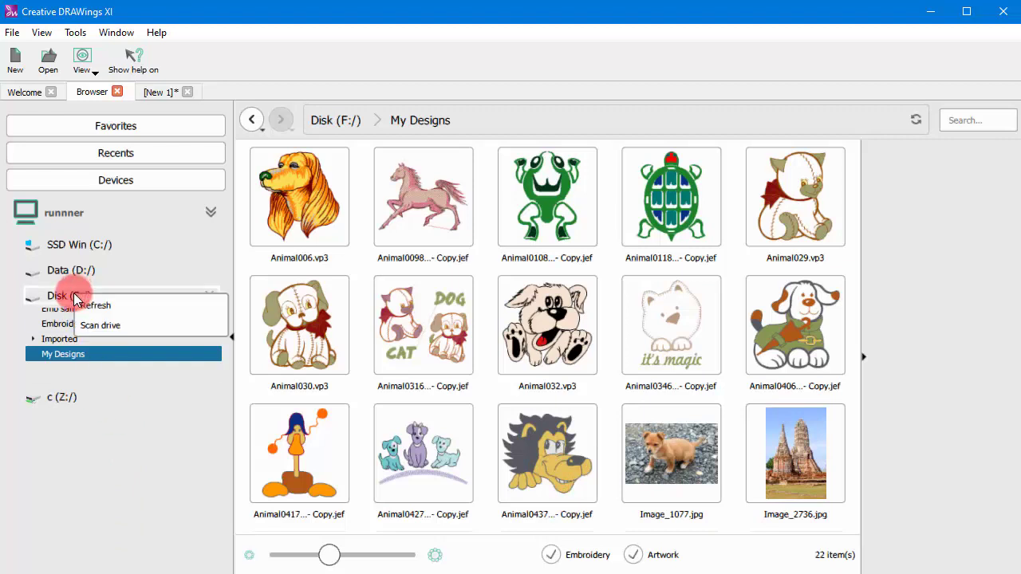
click(104, 327)
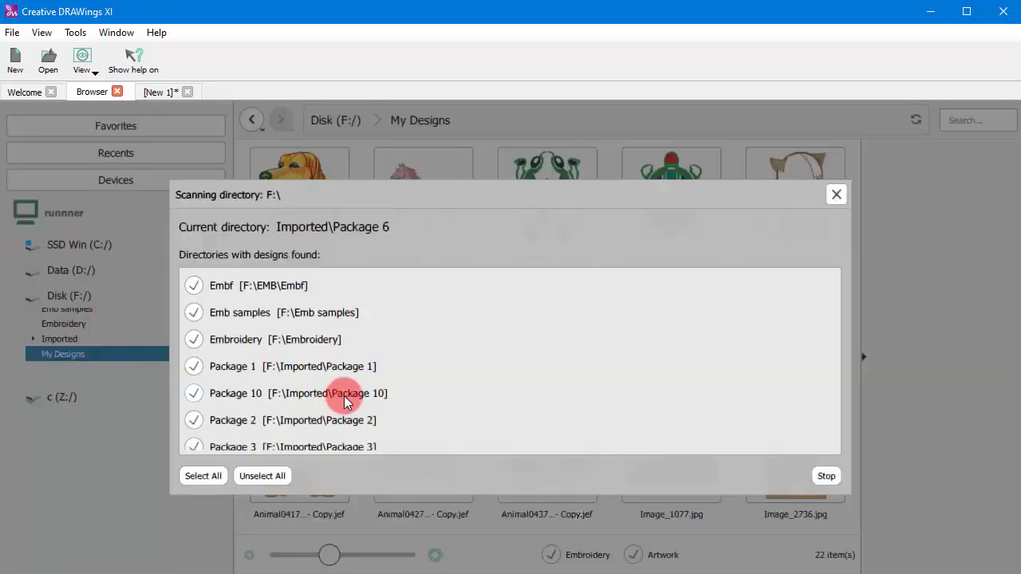
scroll(479, 384, down, 5)
scroll(472, 382, up, 5)
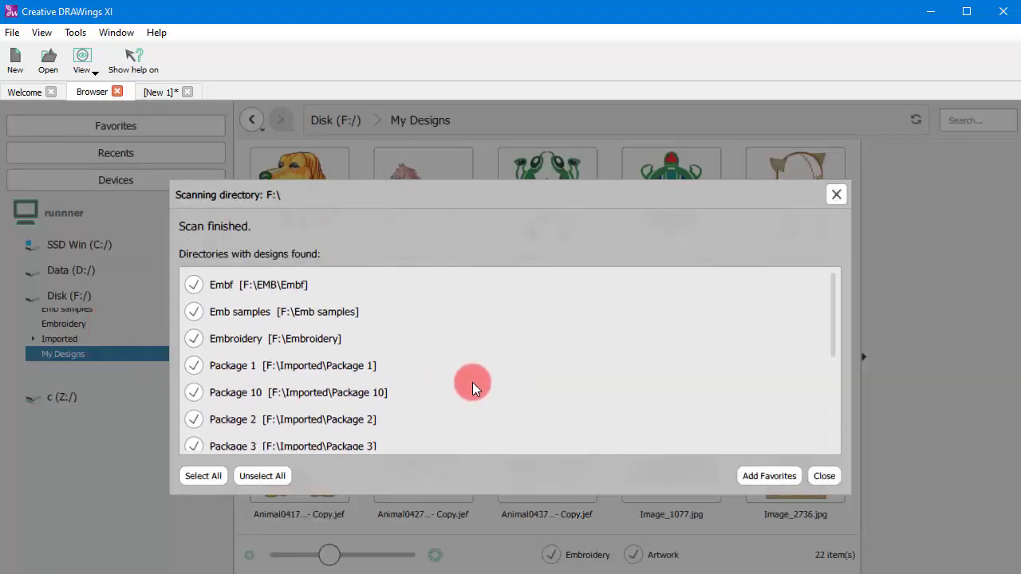
scroll(473, 383, down, 1)
scroll(463, 391, down, 4)
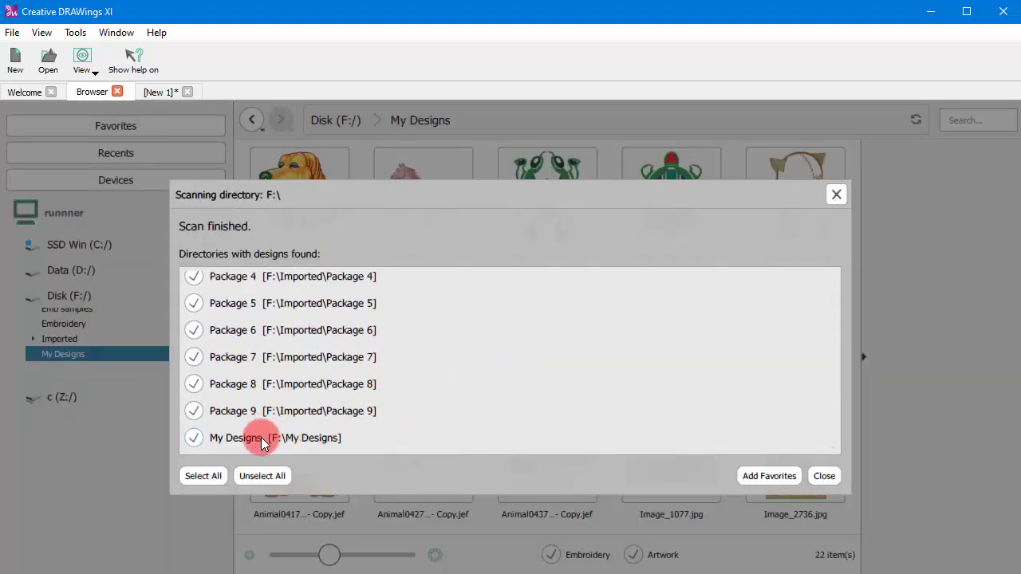
click(827, 477)
click(107, 129)
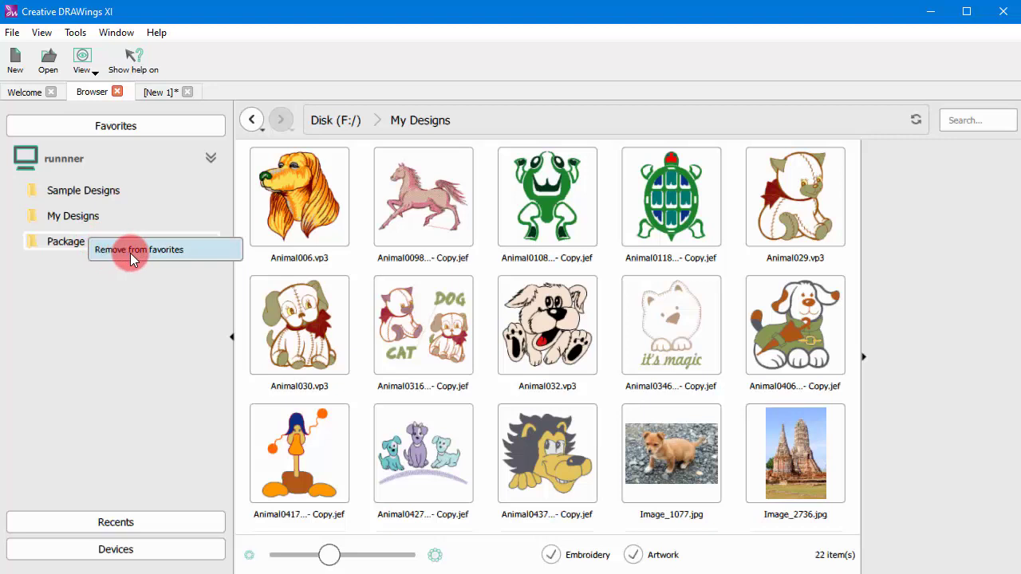
Remove Package 10 from Favorites and show the recent folders list
click(130, 250)
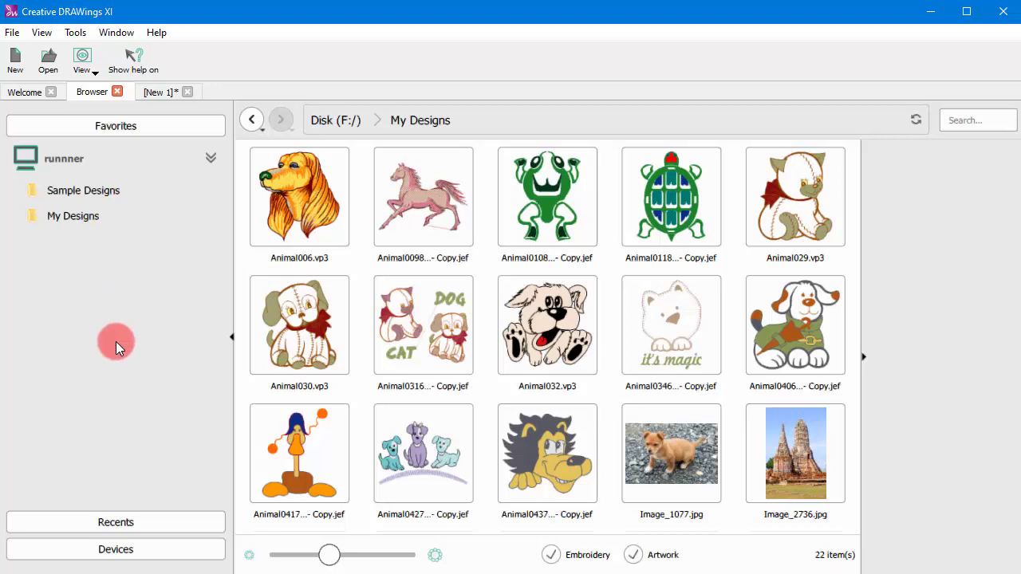
click(128, 517)
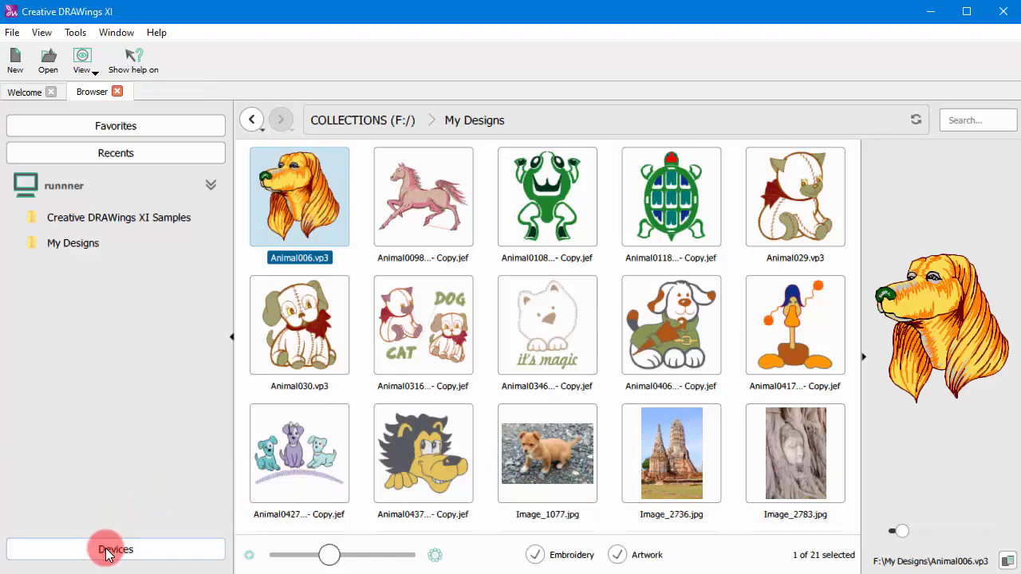
Open the My Designs folder on COLLECTIONS (F:/) from Devices and bring up its context menu
click(107, 550)
click(199, 296)
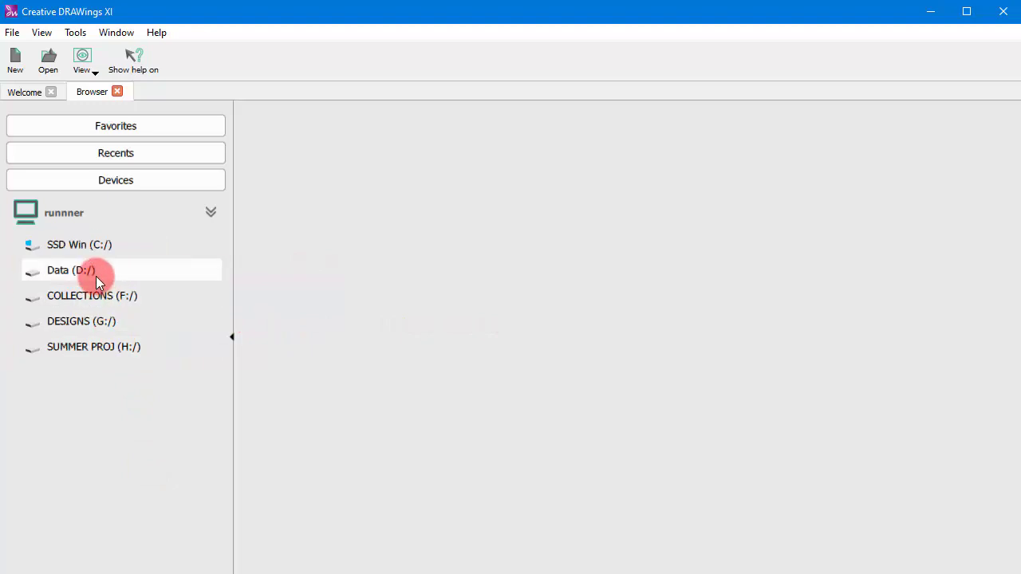
click(89, 295)
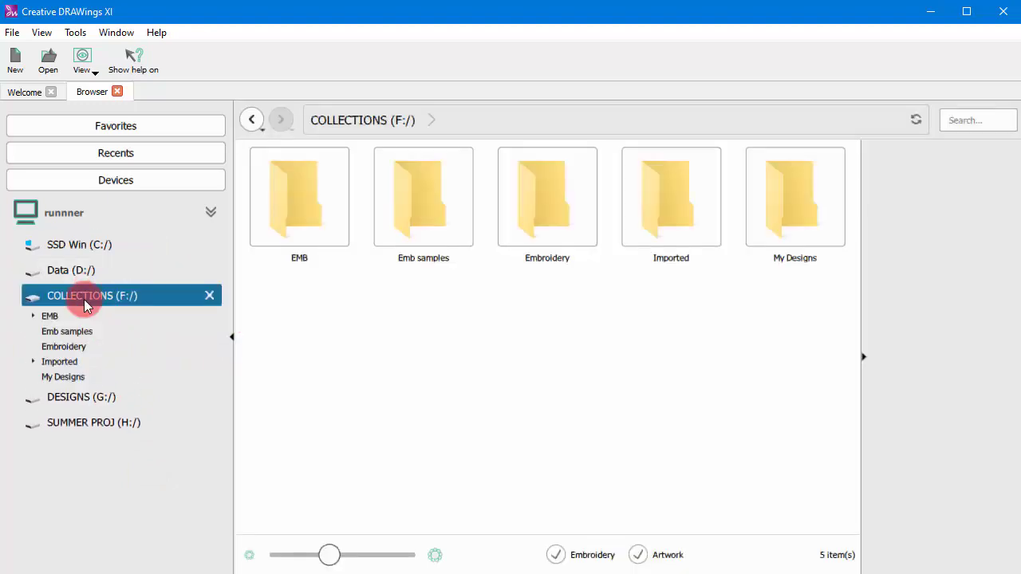
click(62, 376)
right_click(56, 376)
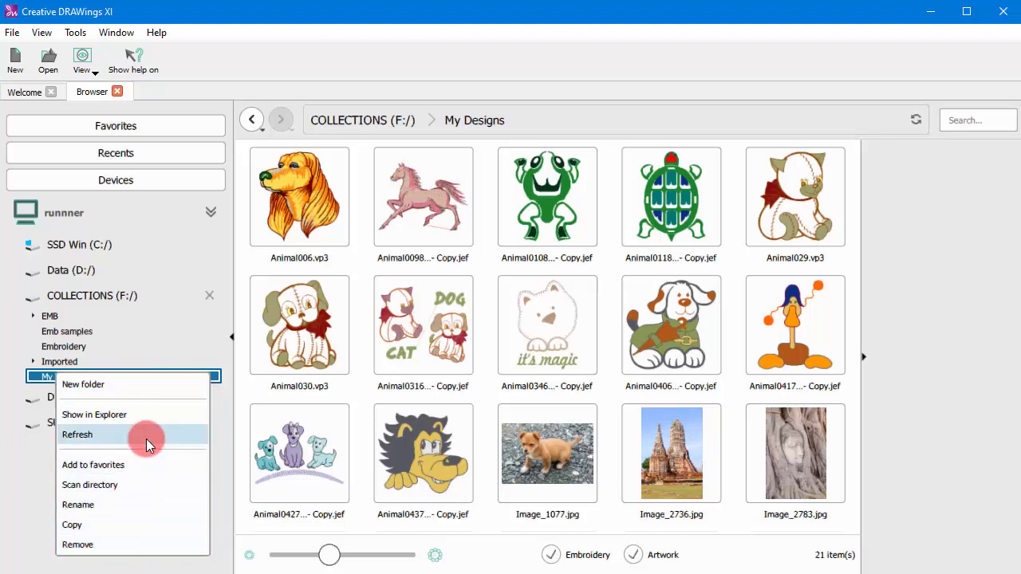
Select Animal030.vp3, view its Unselect/Select all/Invert selection options, then deselect it
click(322, 324)
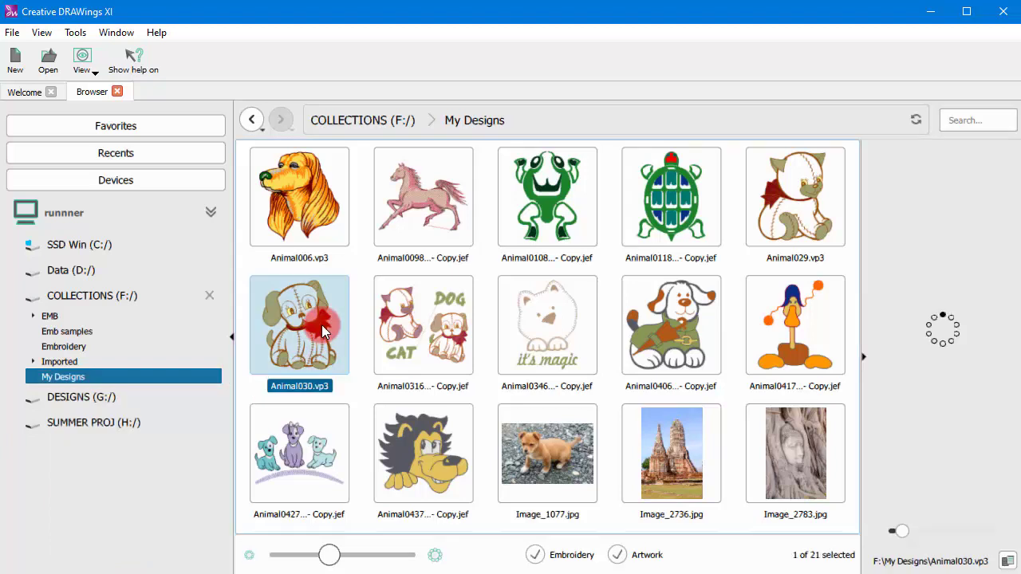
right_click(311, 318)
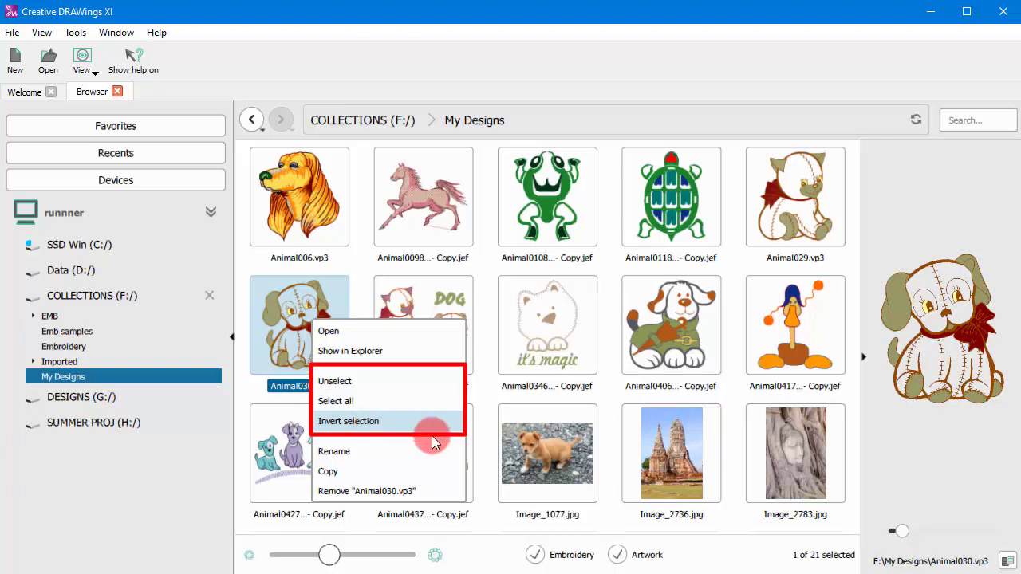
click(486, 402)
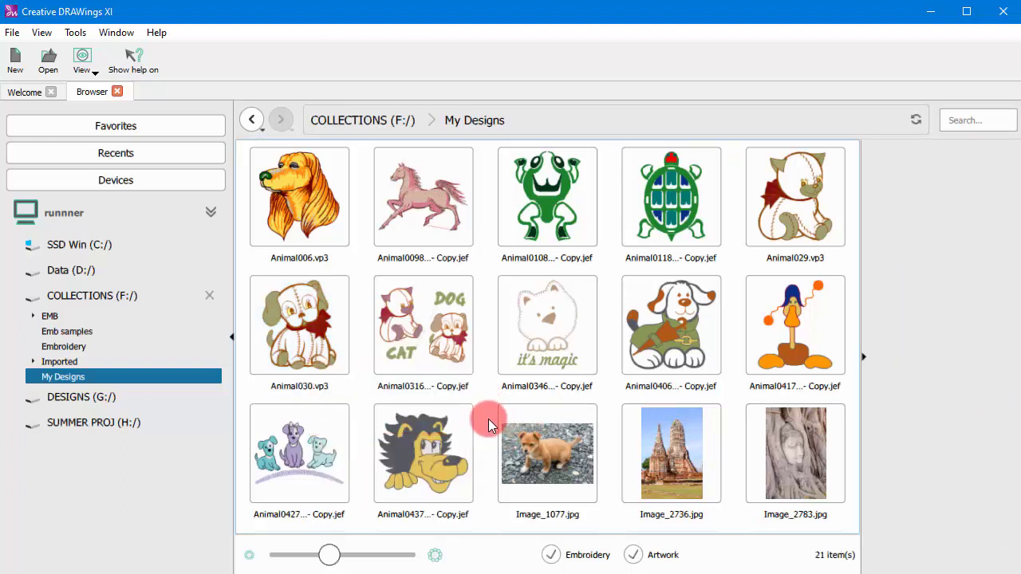
Ctrl-select Animal006.vp3, the it's magic cat and Animal029.vp3, then clear the selection
key(ctrl)
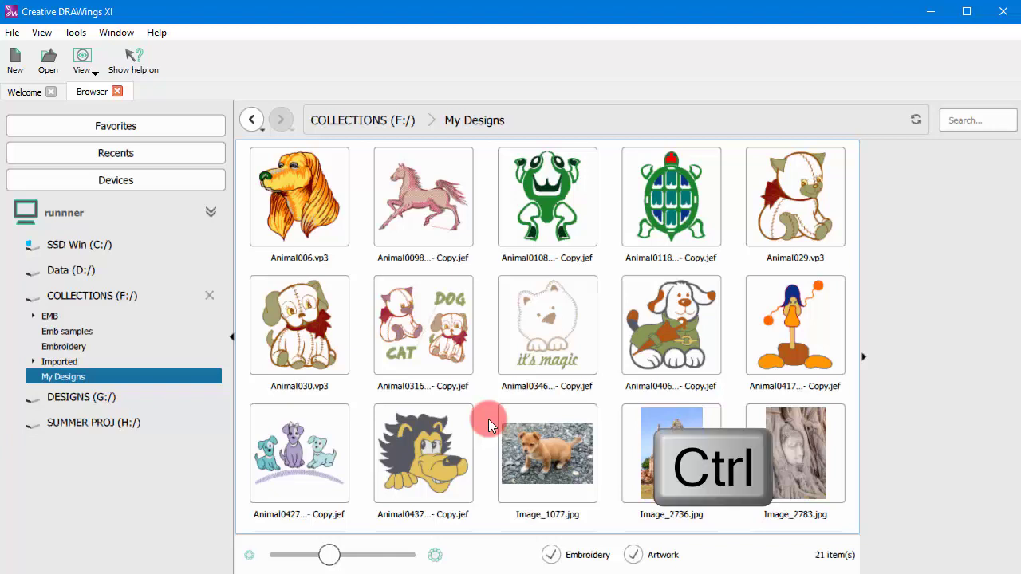
ctrl+click(307, 245)
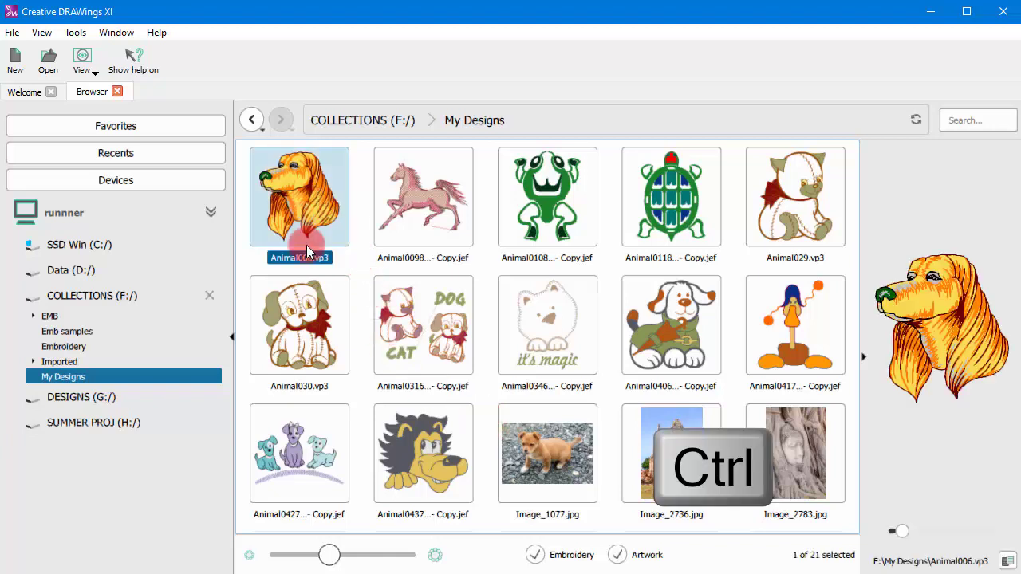
ctrl+click(530, 351)
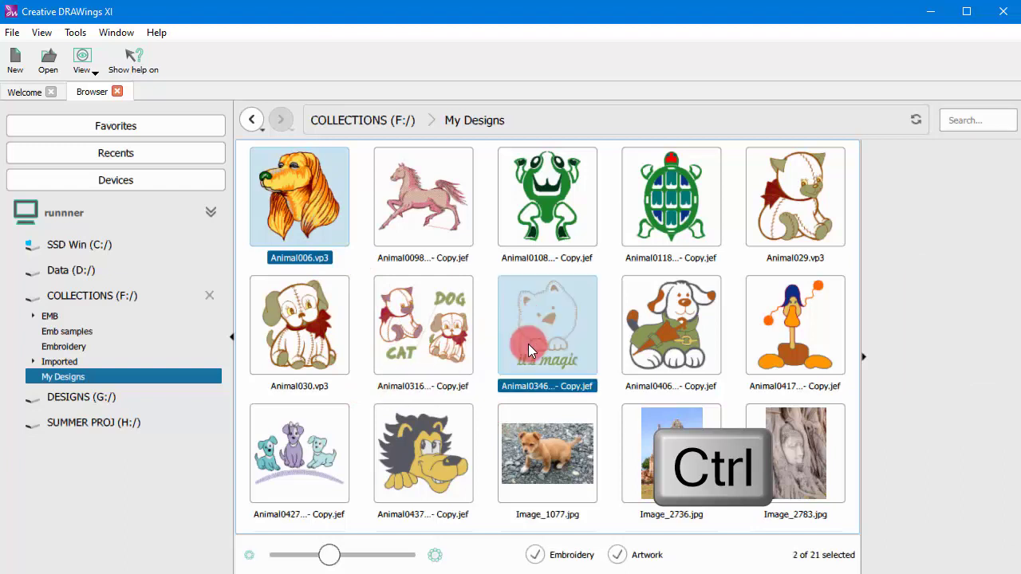
ctrl+click(816, 204)
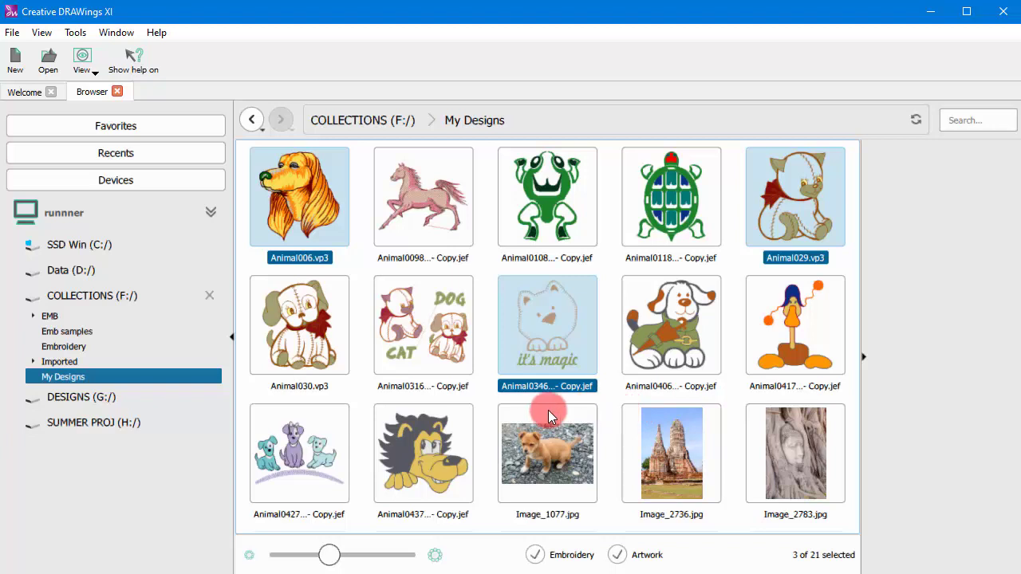
shift+click(486, 405)
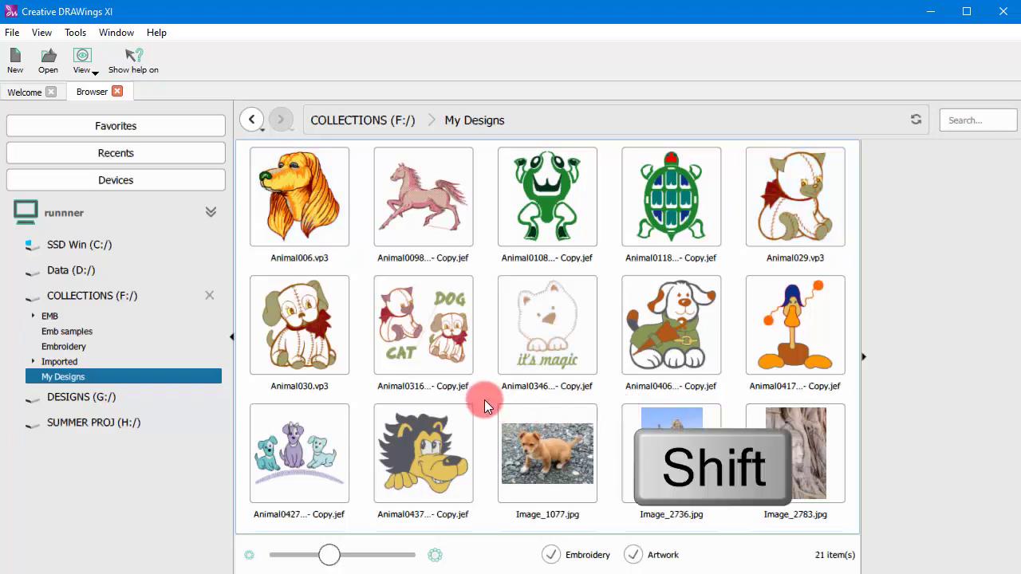
Shift-select eight designs from Animal006.vp3 to it's magic, clear them, and select Animal029.vp3
shift+click(318, 209)
shift+click(539, 328)
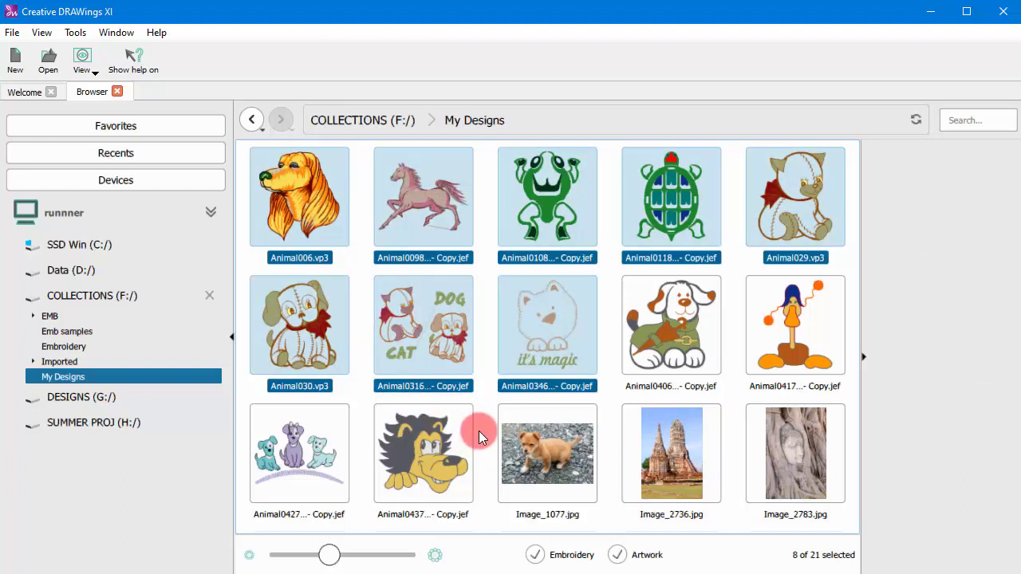
click(479, 431)
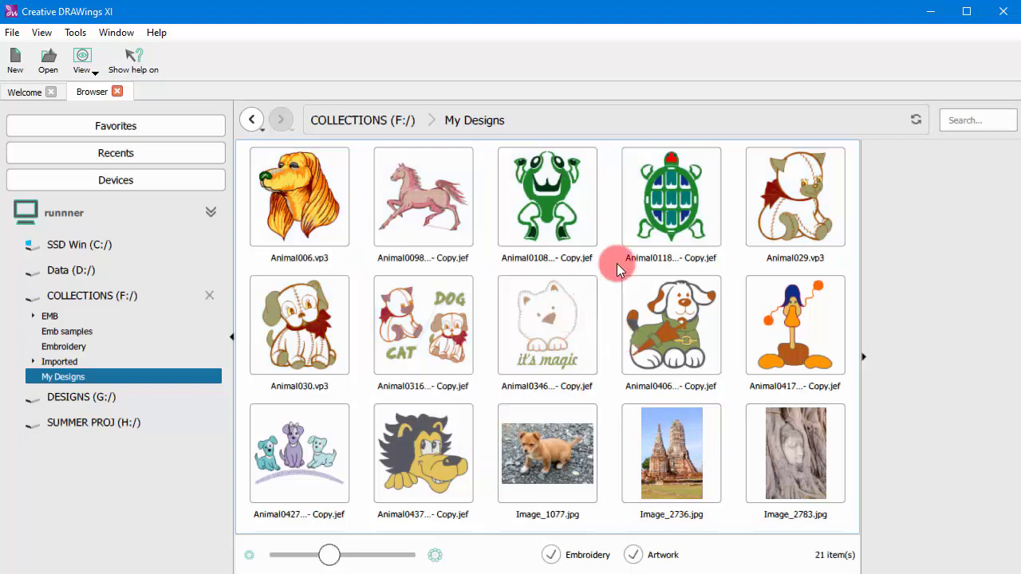
click(774, 203)
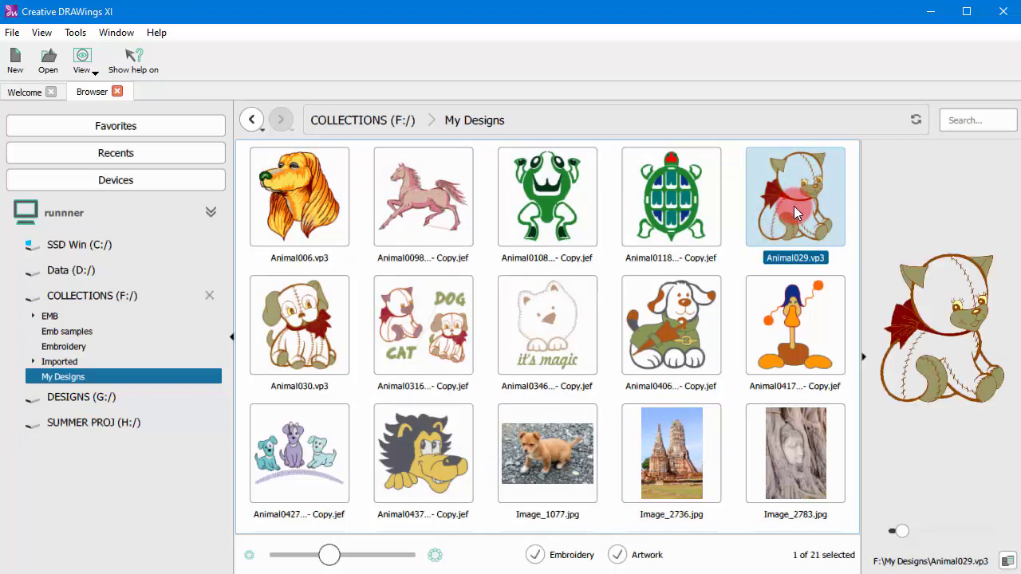
Drag Animal029.vp3 into Imported, browse Imported and Package 1, then return to COLLECTIONS (F:/)
drag(794, 206, 69, 363)
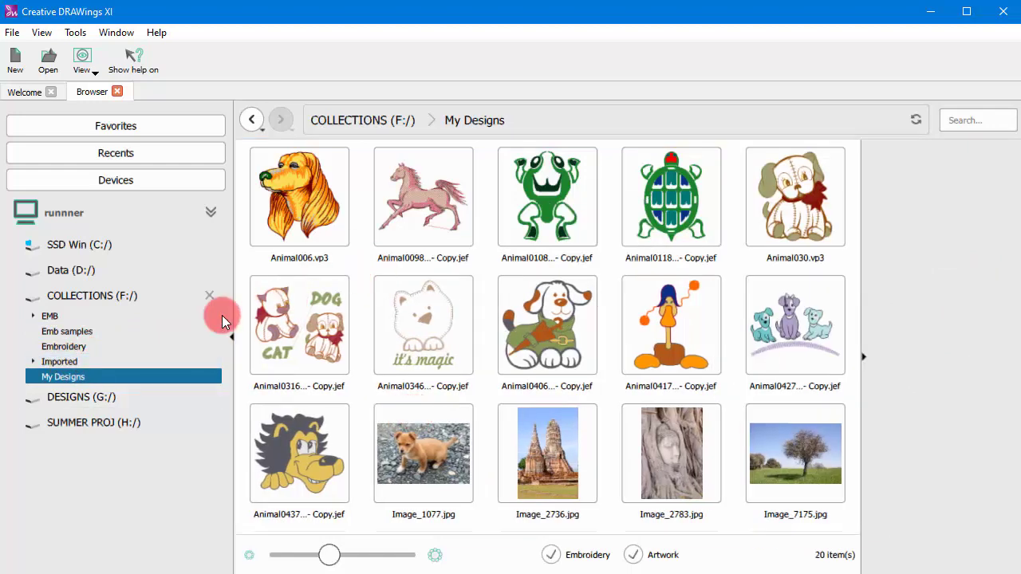
click(58, 361)
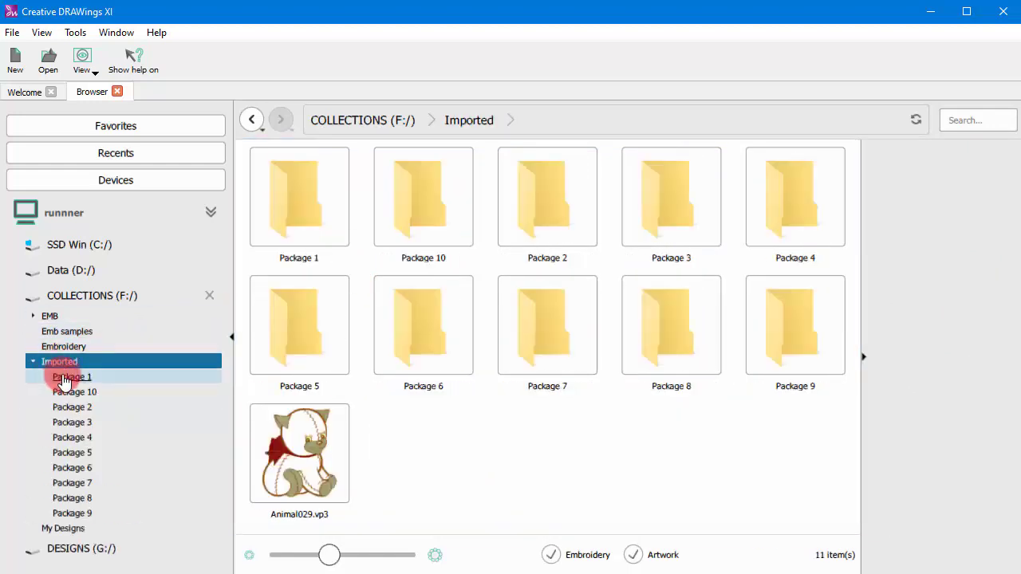
click(58, 376)
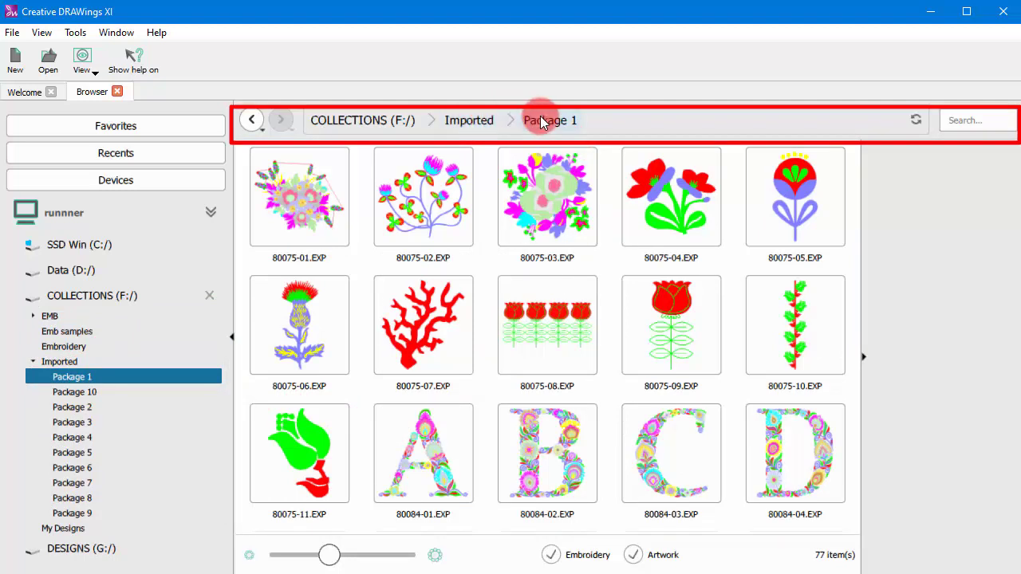
click(462, 117)
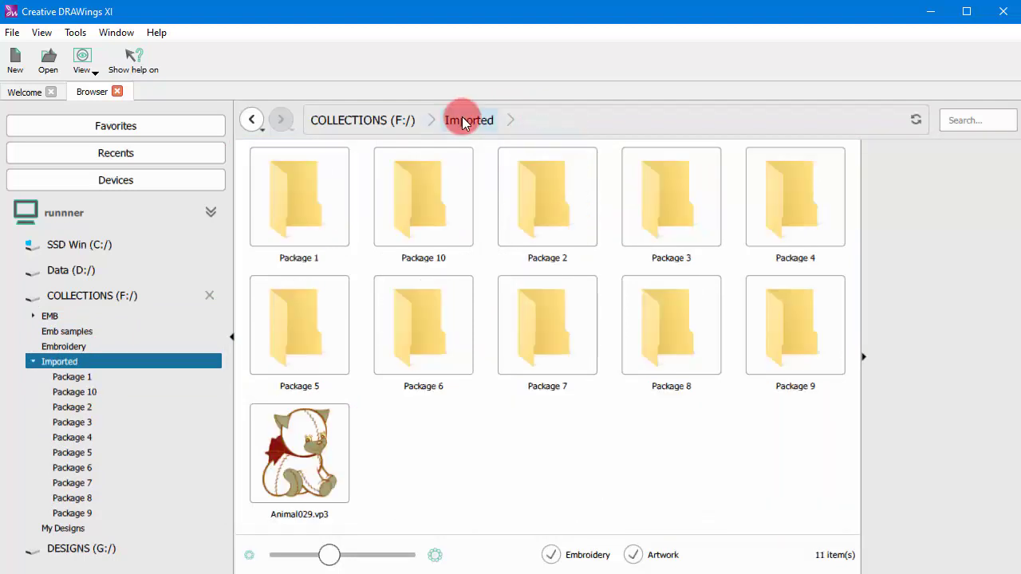
click(346, 118)
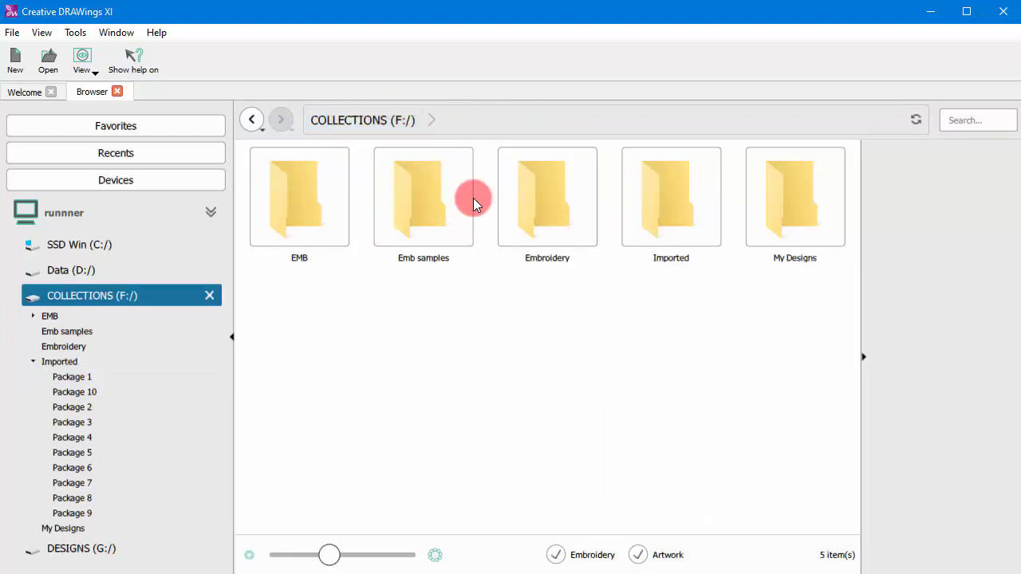
Open My Designs, switch back and forth with COLLECTIONS via Back/Forward, then search for 'image'
click(730, 120)
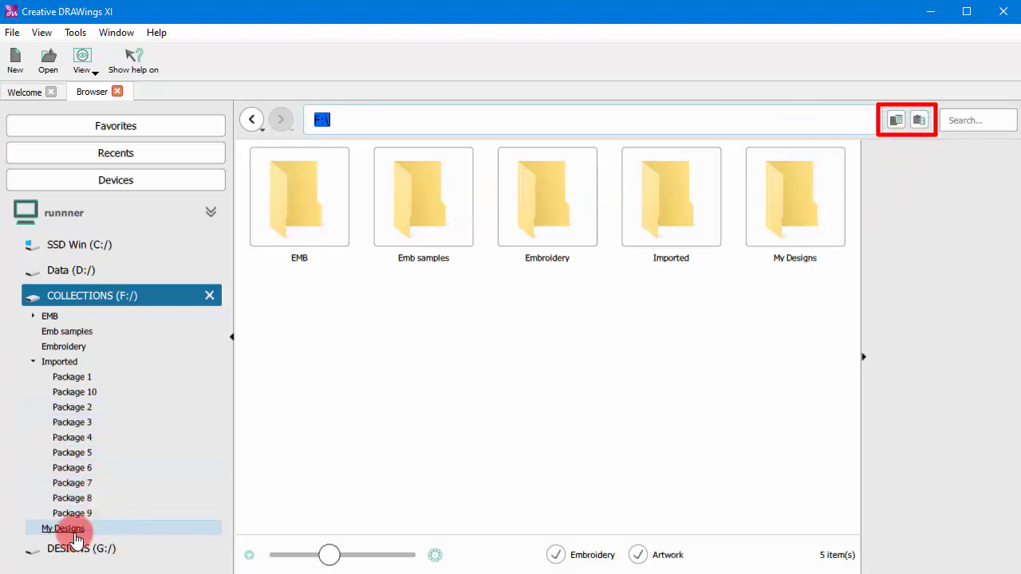
click(68, 530)
click(263, 117)
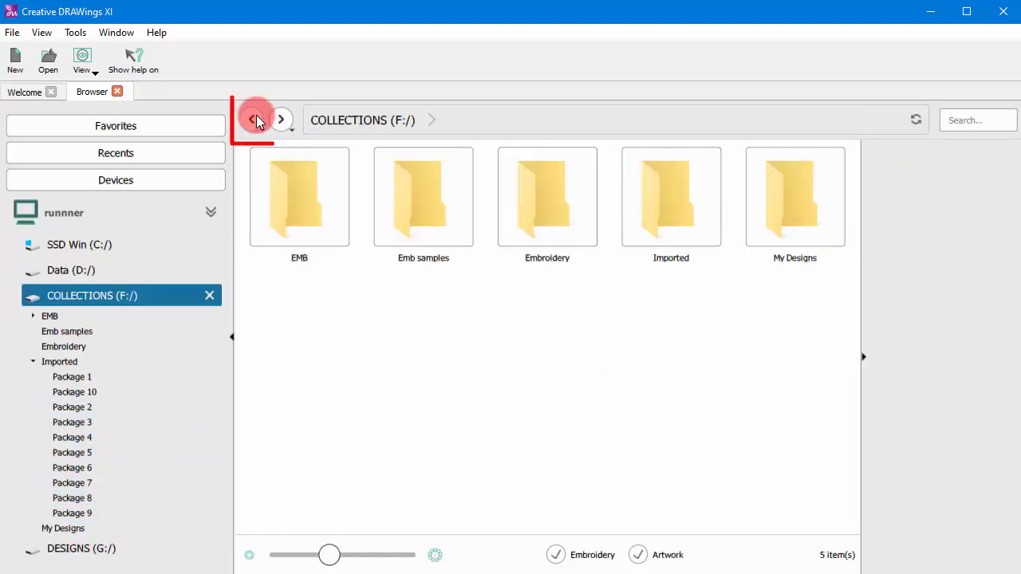
click(281, 117)
click(247, 119)
click(283, 119)
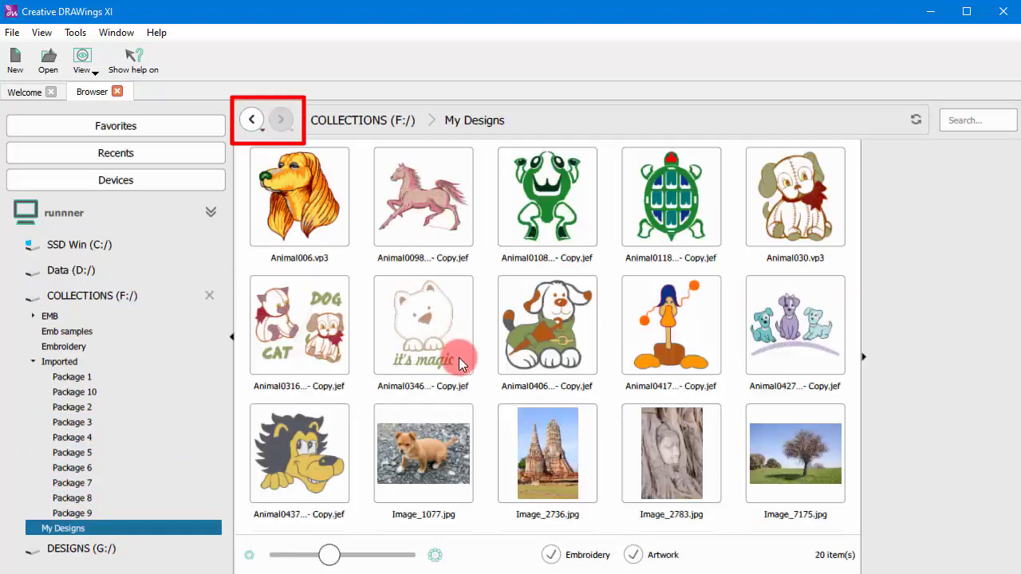
click(988, 122)
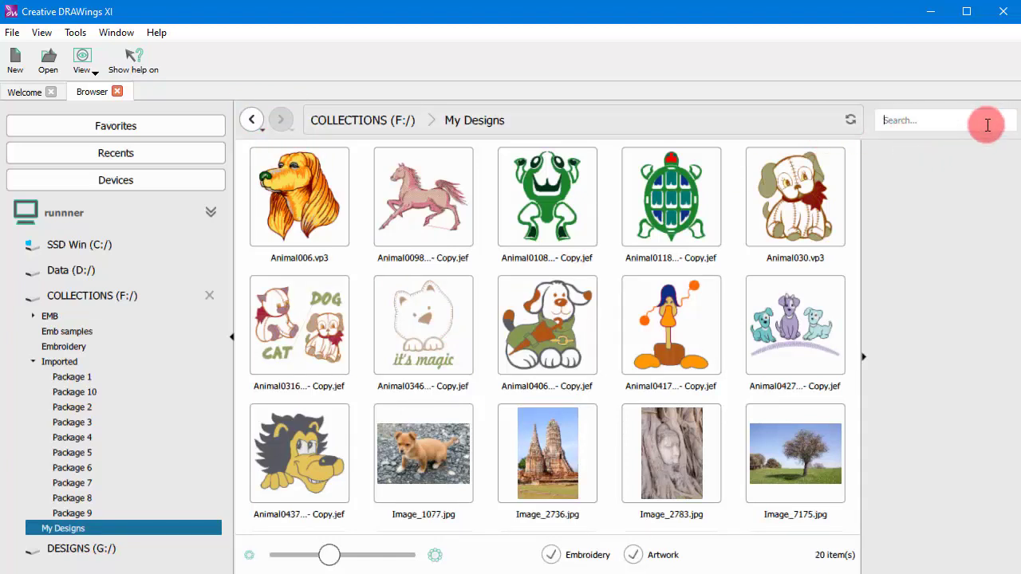
text(image)
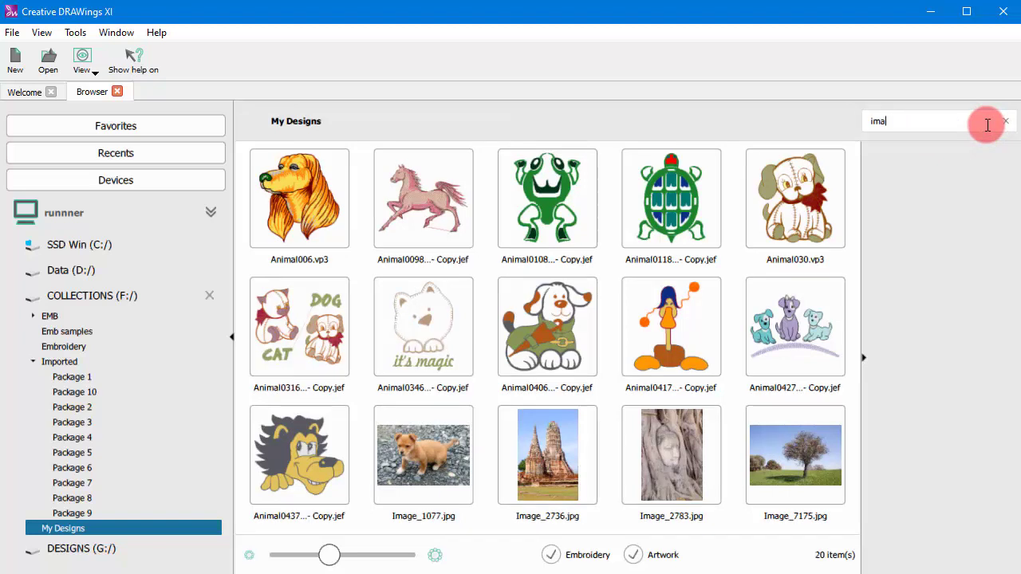